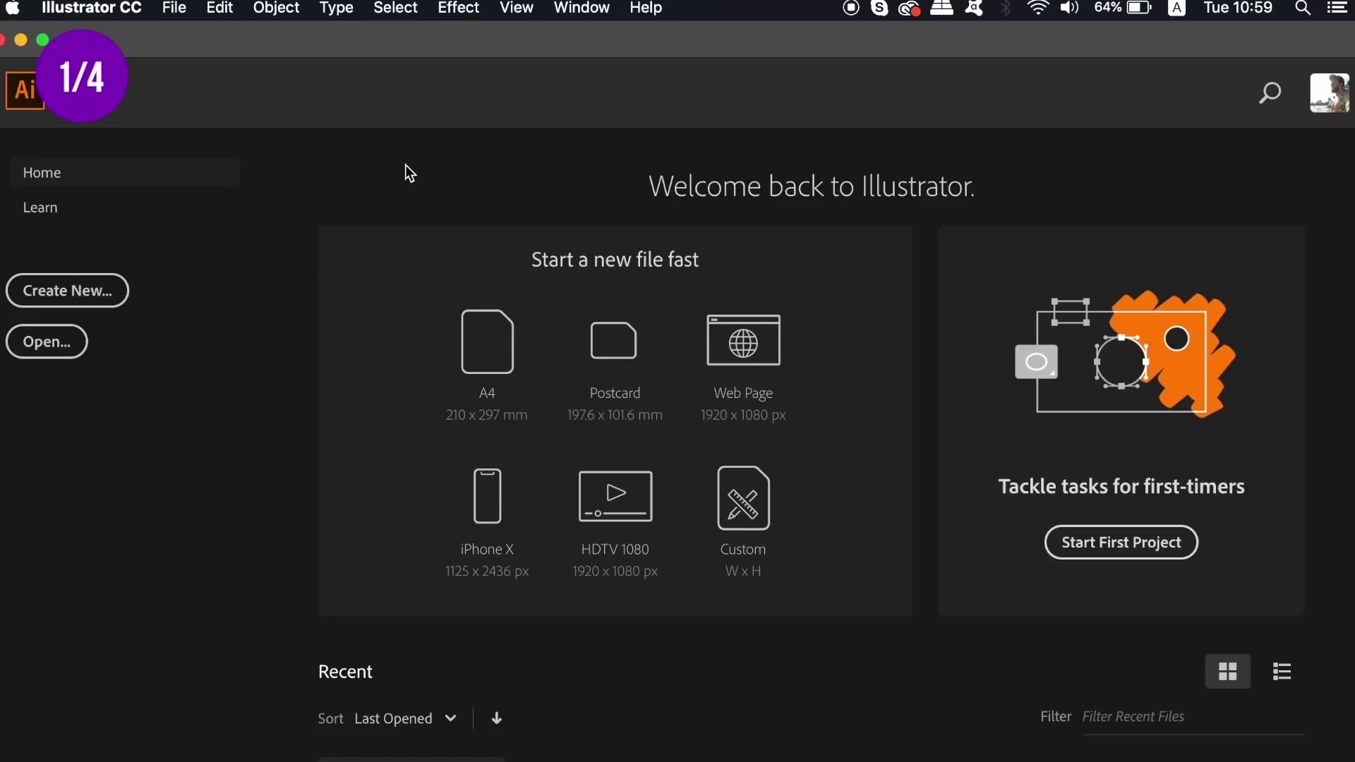
- In Finder, navigate to Applications > Adobe Illustrator CC 2019 > Cool Extras > en_US > Templates
left_click(22, 40)
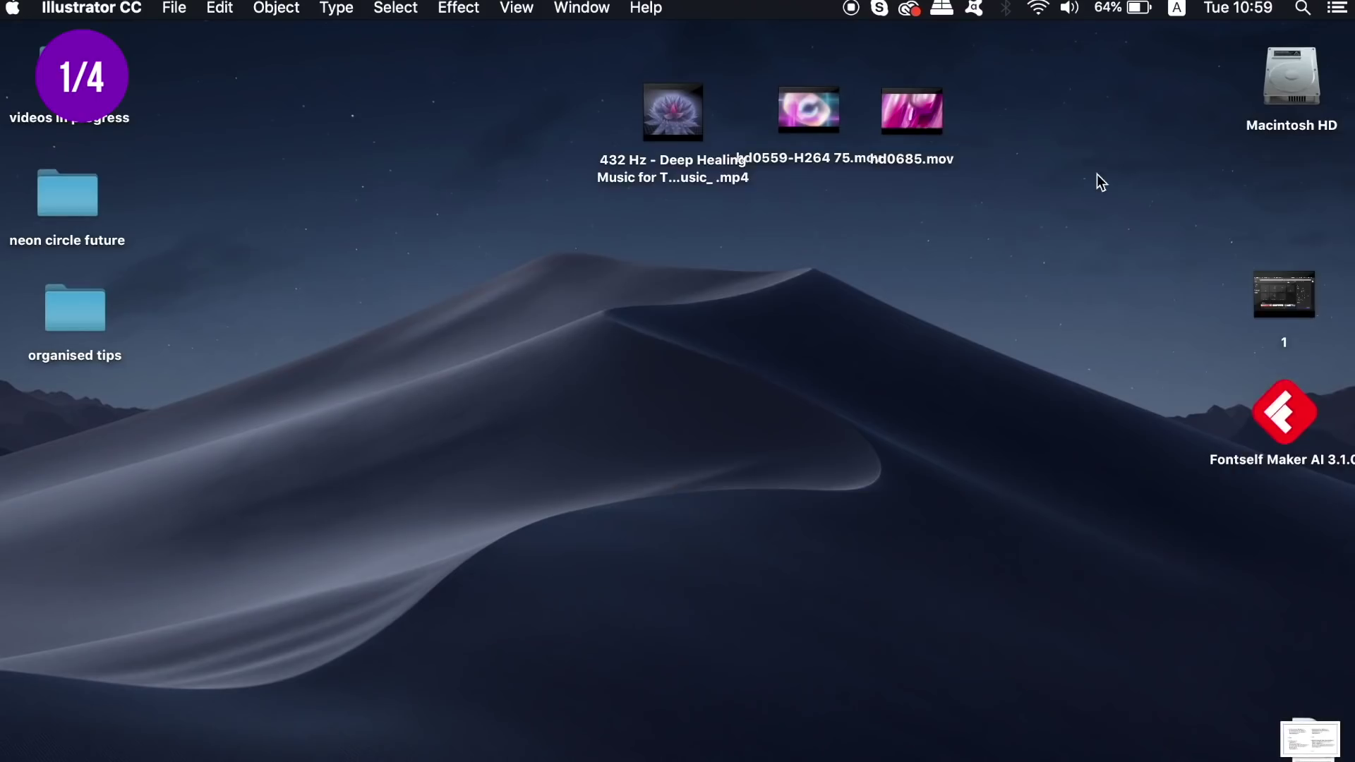
left_click(439, 120)
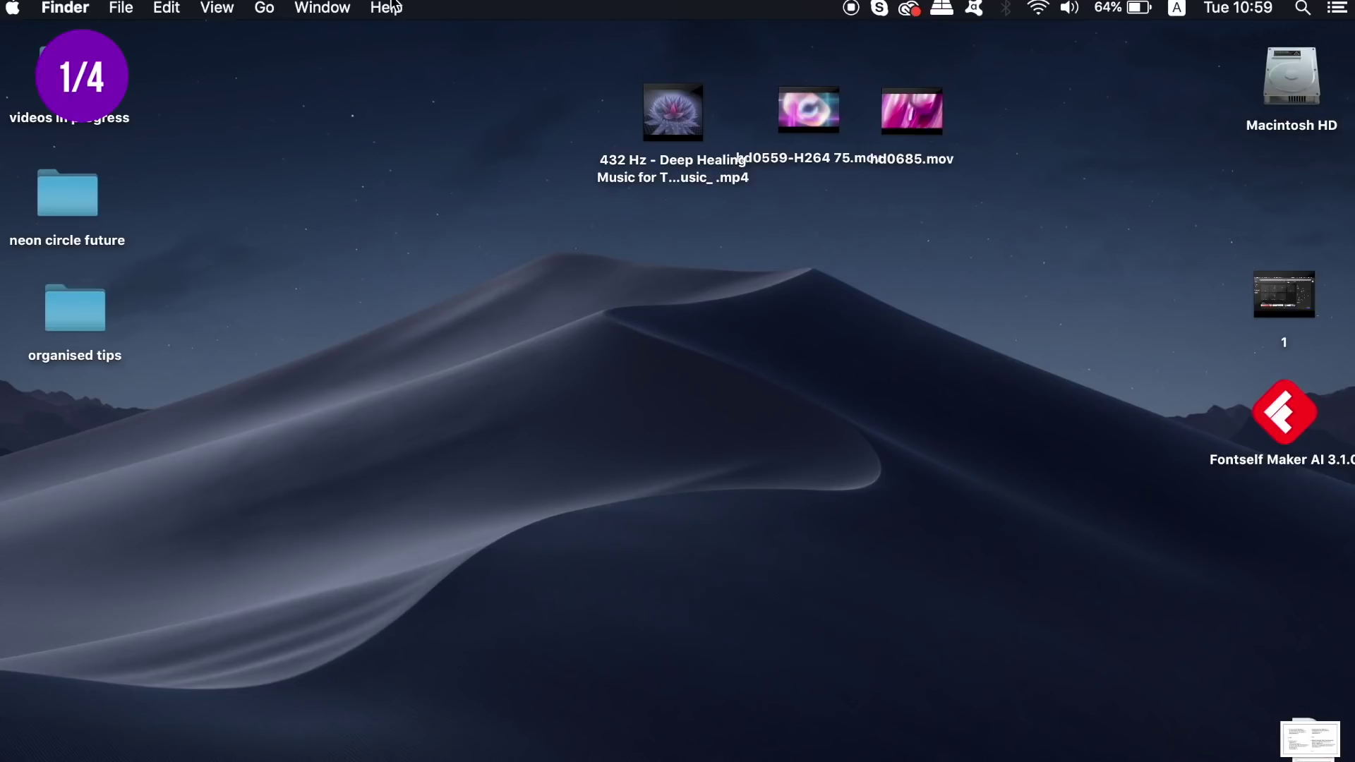
left_click(264, 8)
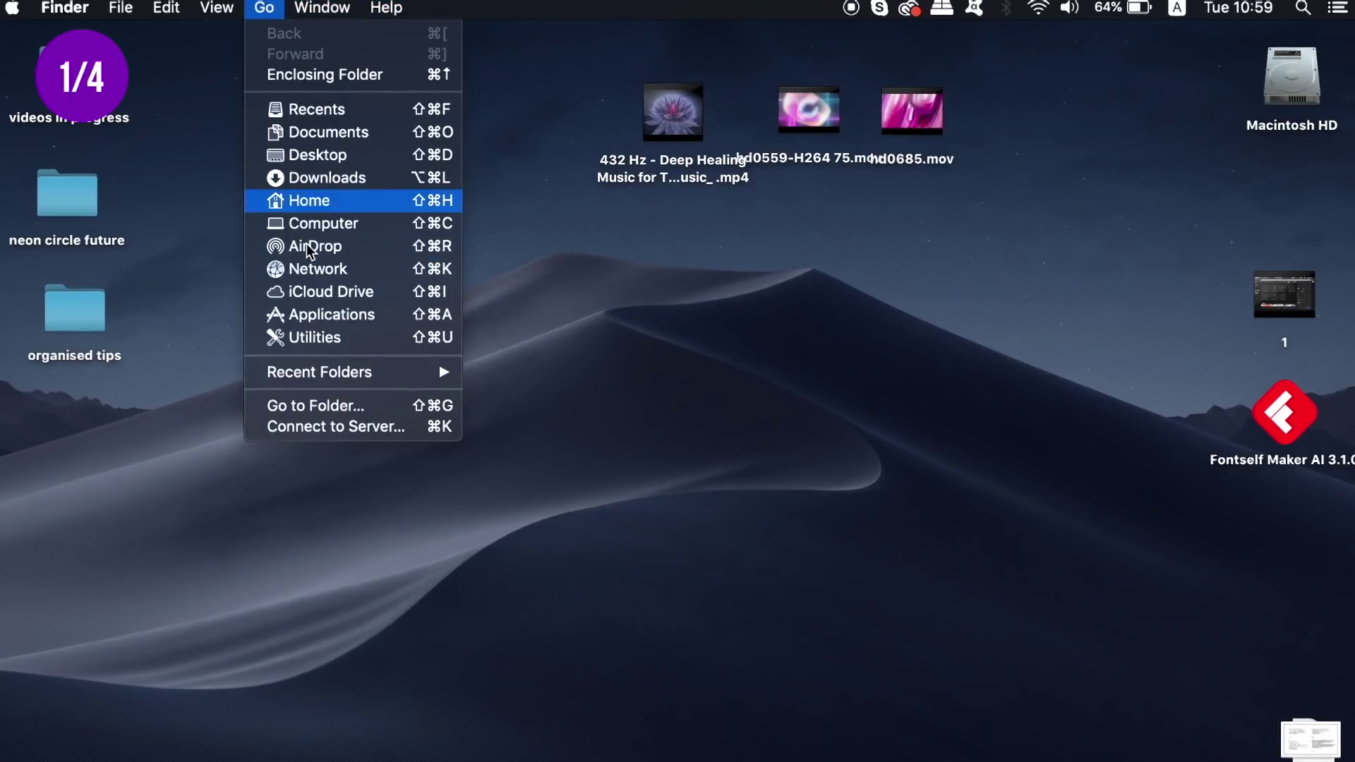
left_click(332, 314)
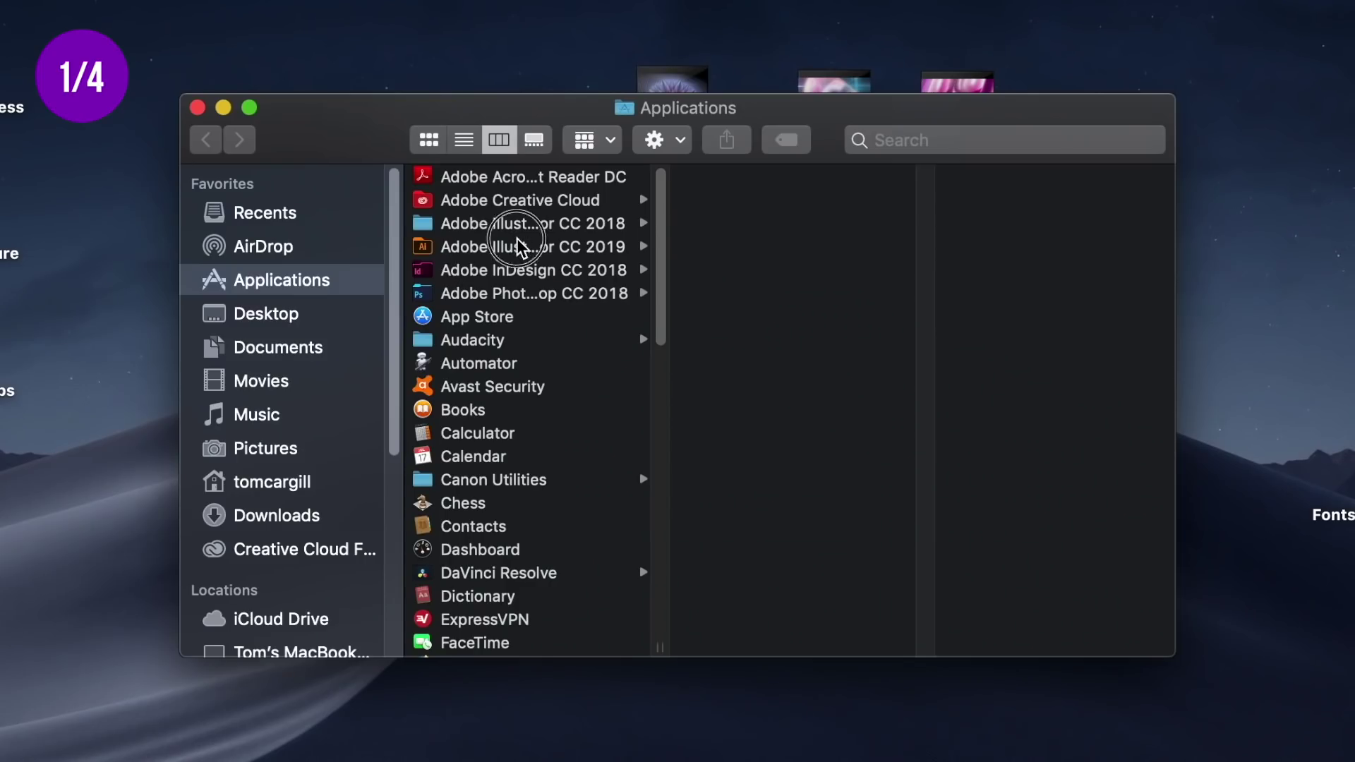
left_click(525, 247)
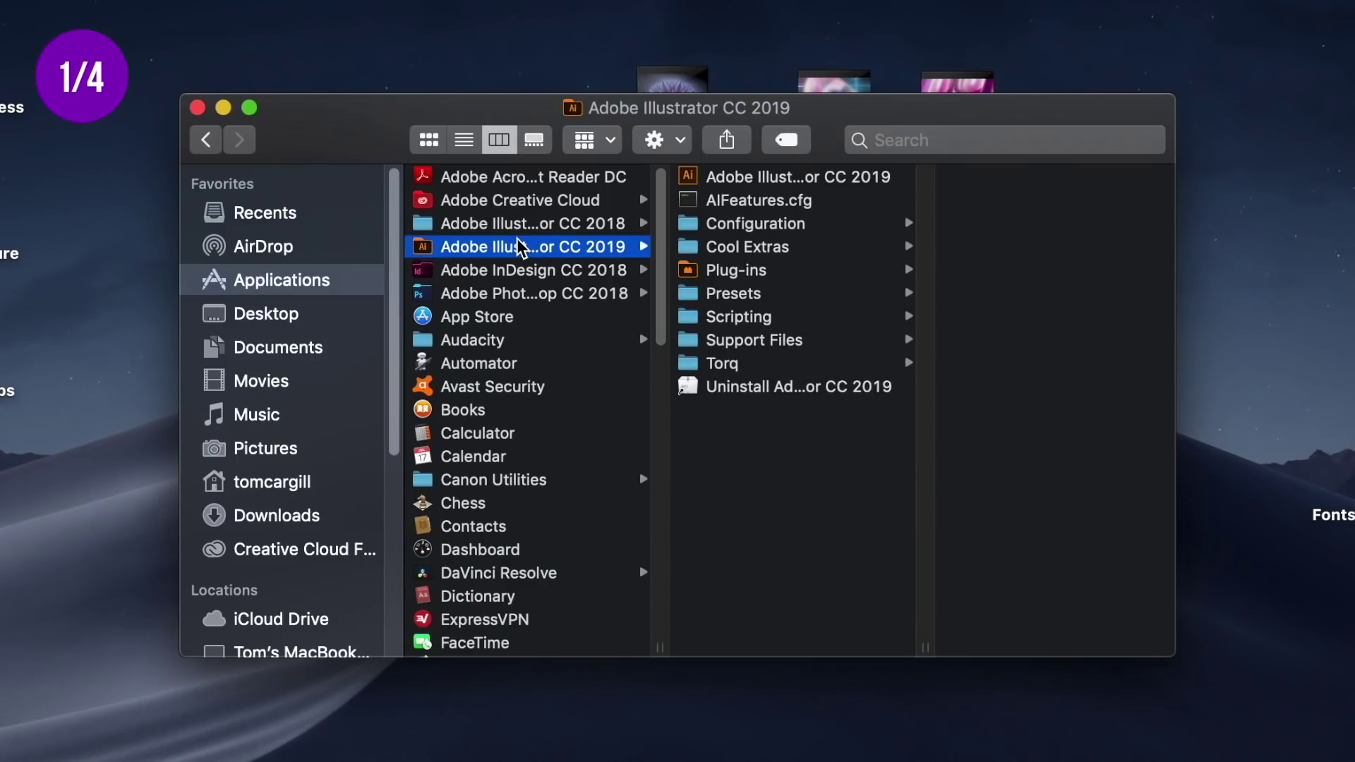
left_click(795, 249)
left_click(999, 178)
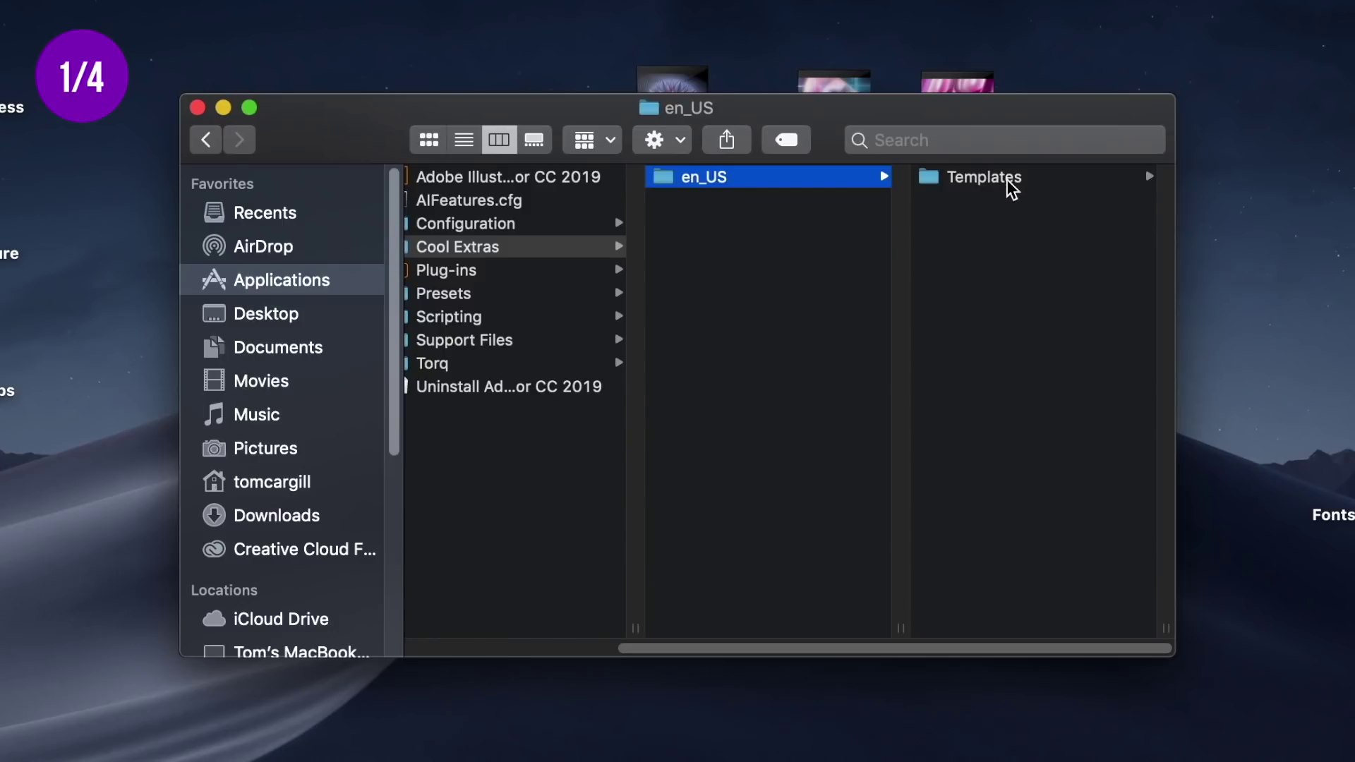
left_click(1008, 182)
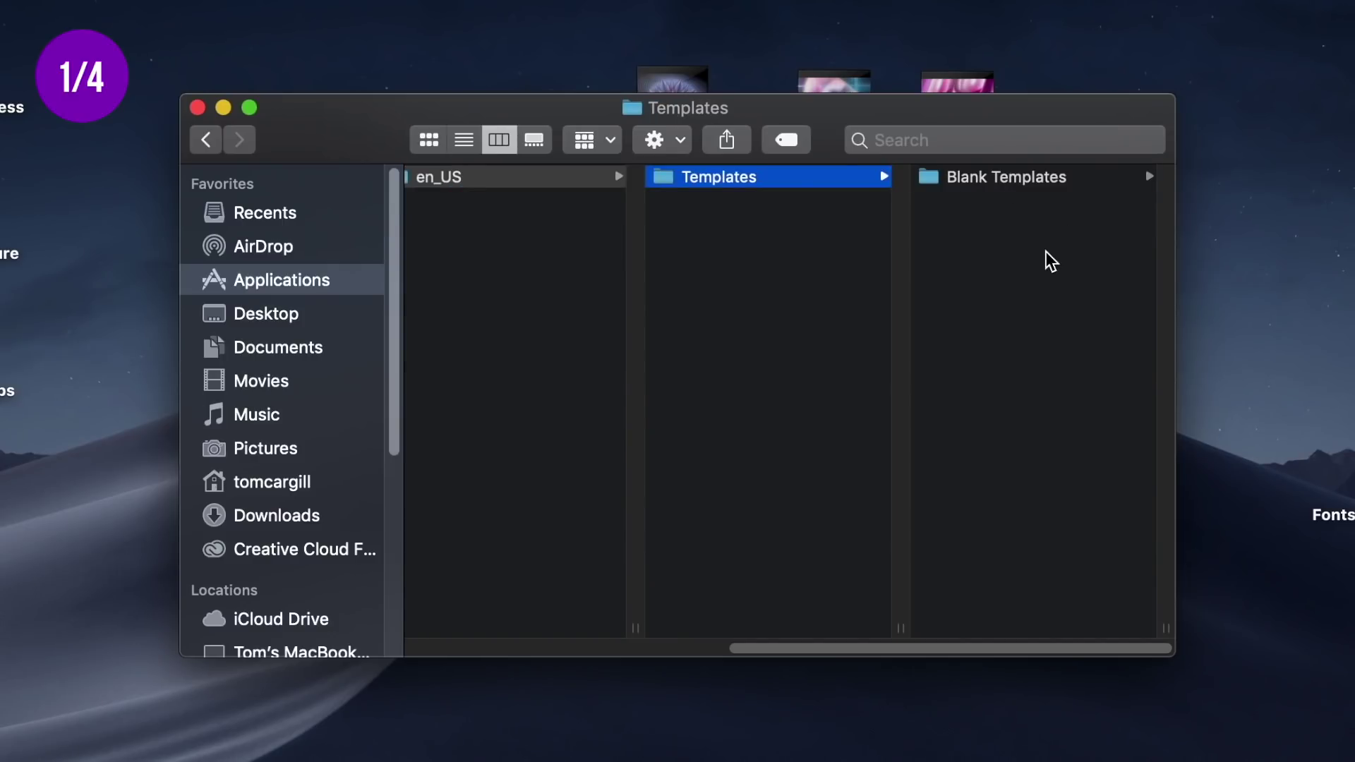
- Show the Templates folder's info and scroll down to its Sharing & Permissions section
key("super+i")
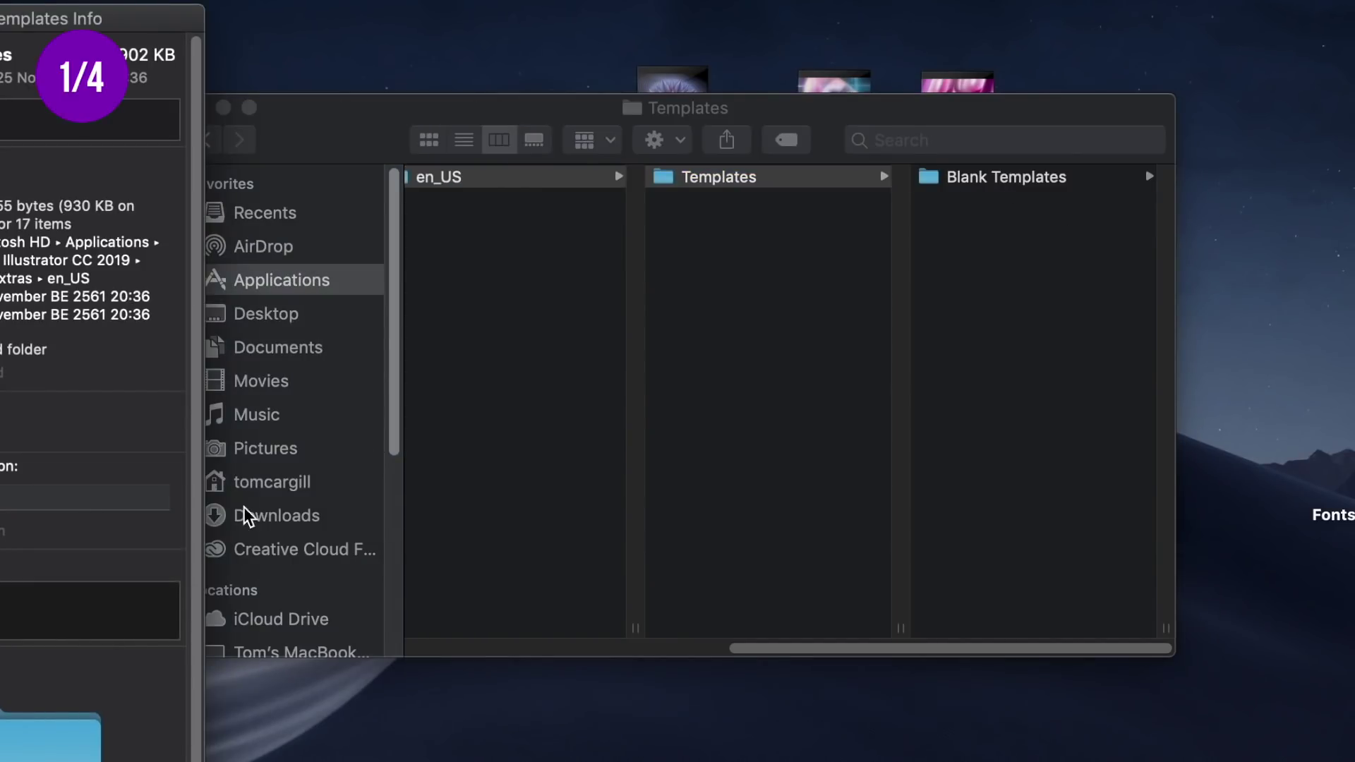
left_click_drag(199, 411, 194, 696)
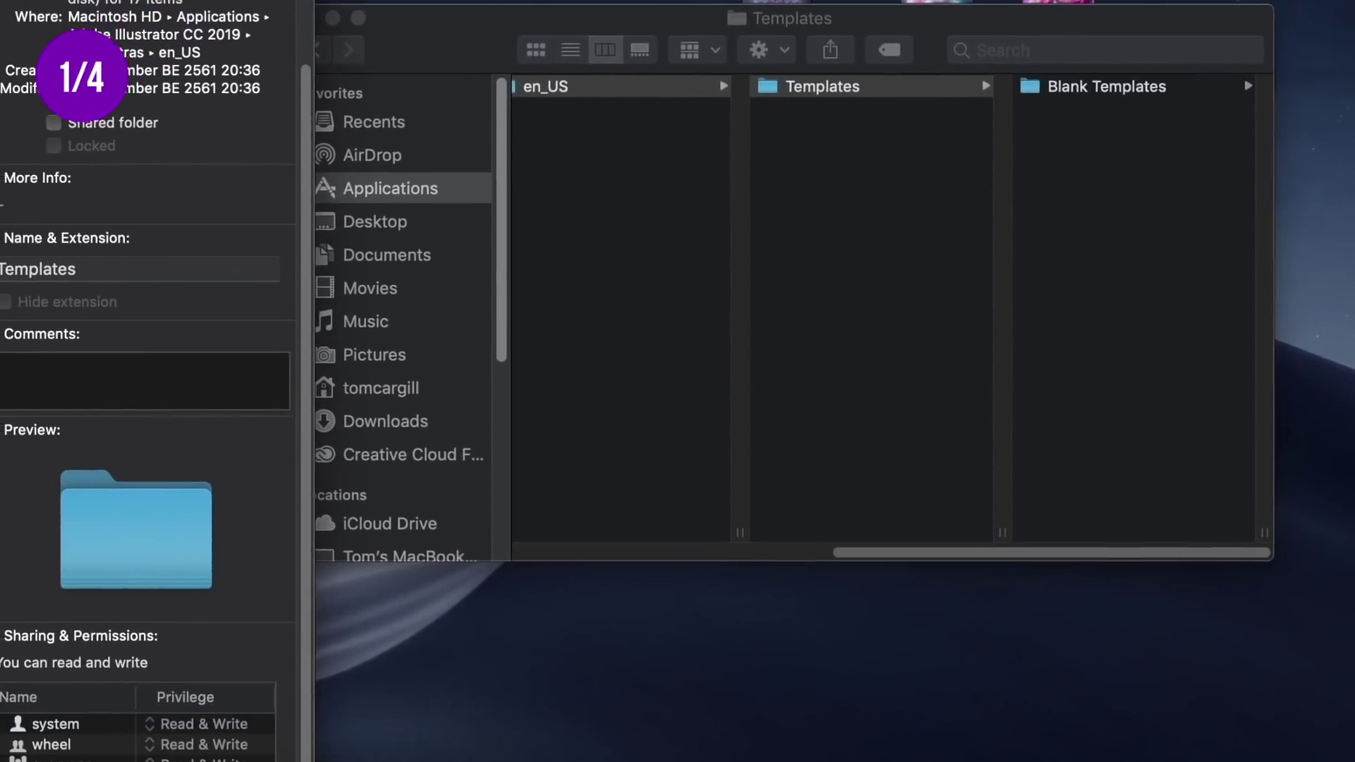
scroll(108, 247, "down", 1)
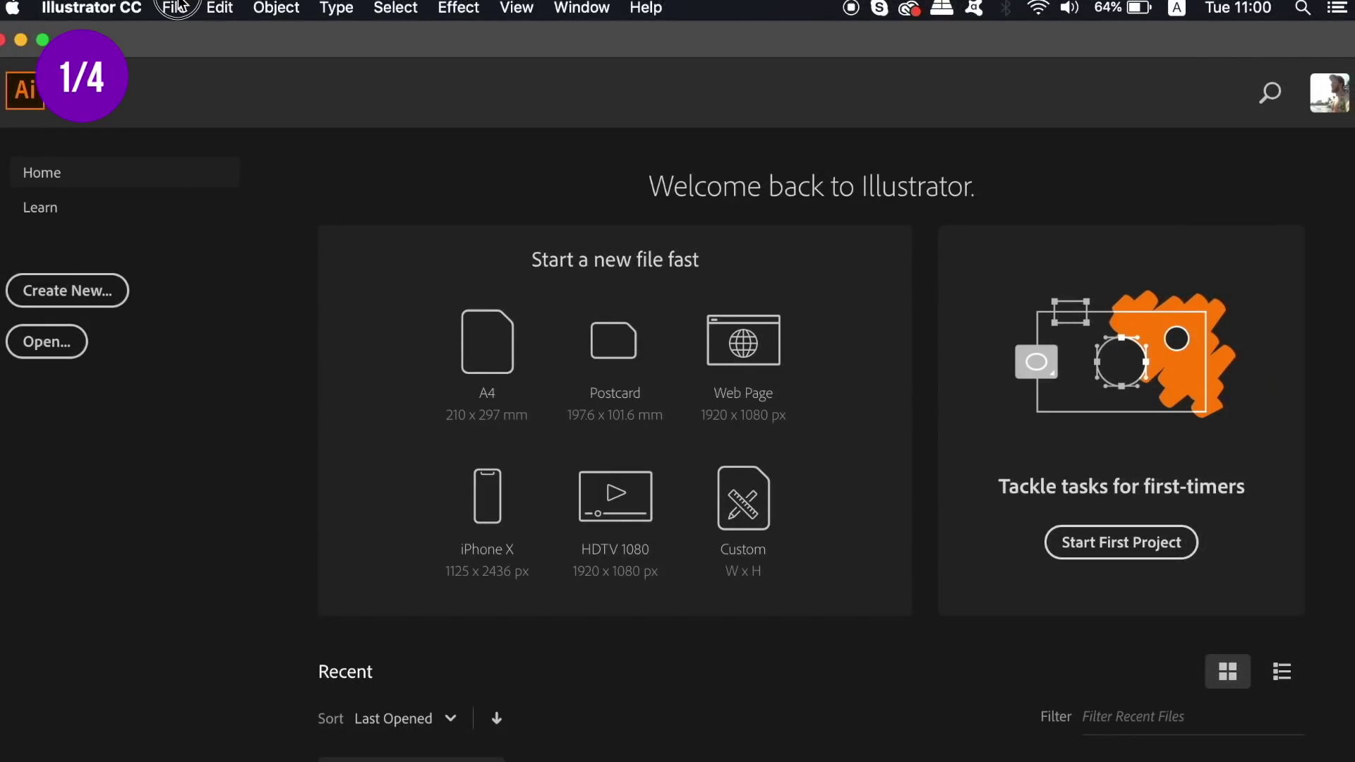
- Create a landscape A3 (420 × 297 mm) document with 2 artboards and 5 mm bleed
left_click(178, 7)
left_click(185, 26)
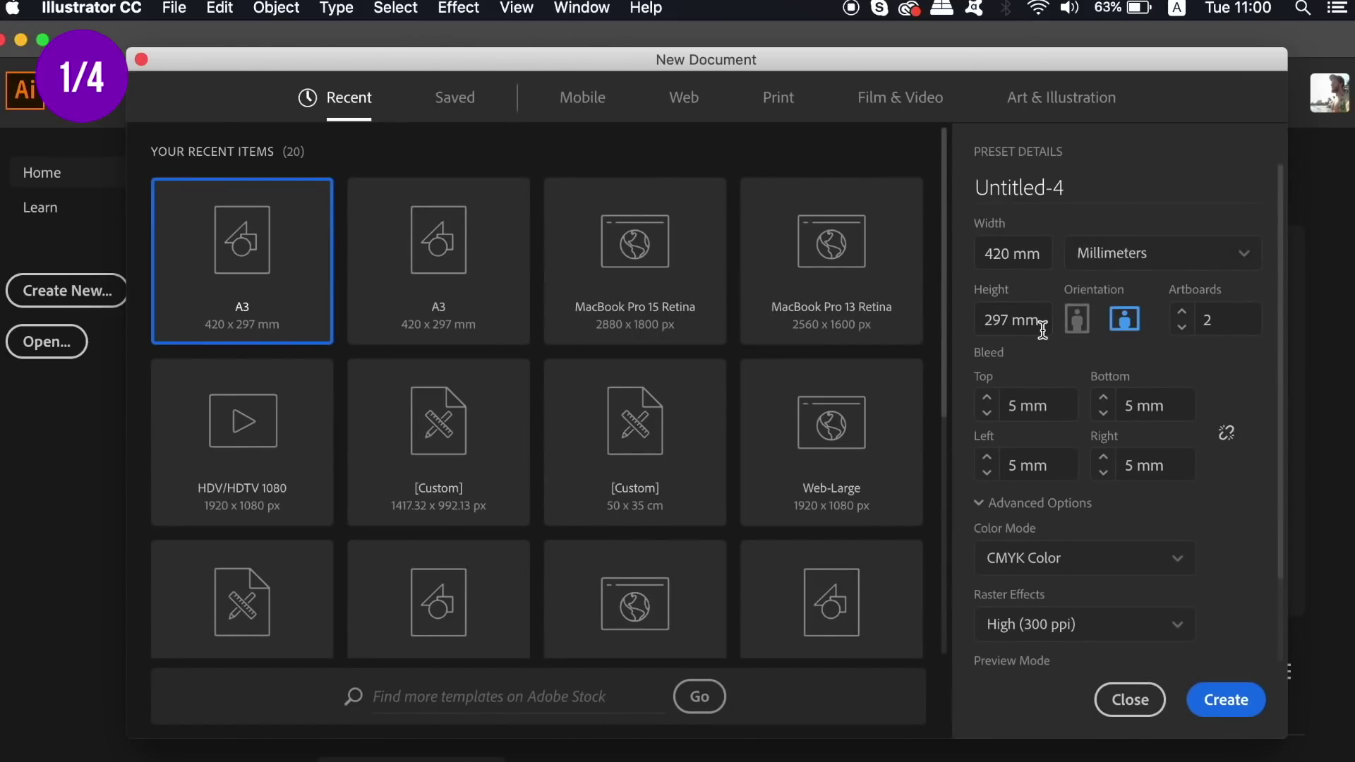
left_click(1183, 323)
left_click(1182, 313)
left_click(1226, 700)
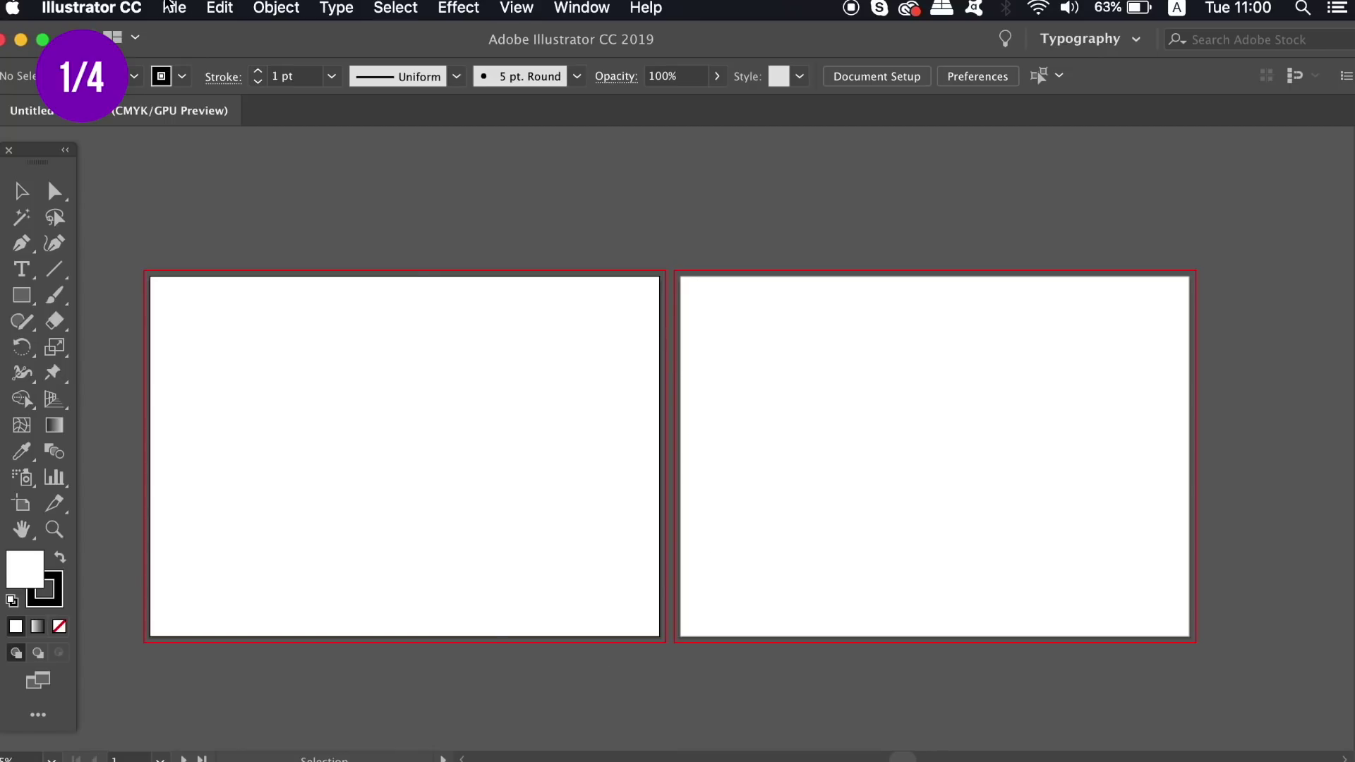
- Save the document as template 'A3 Poster Double Sides w/ Bleeds' in the Templates folder
left_click(173, 8)
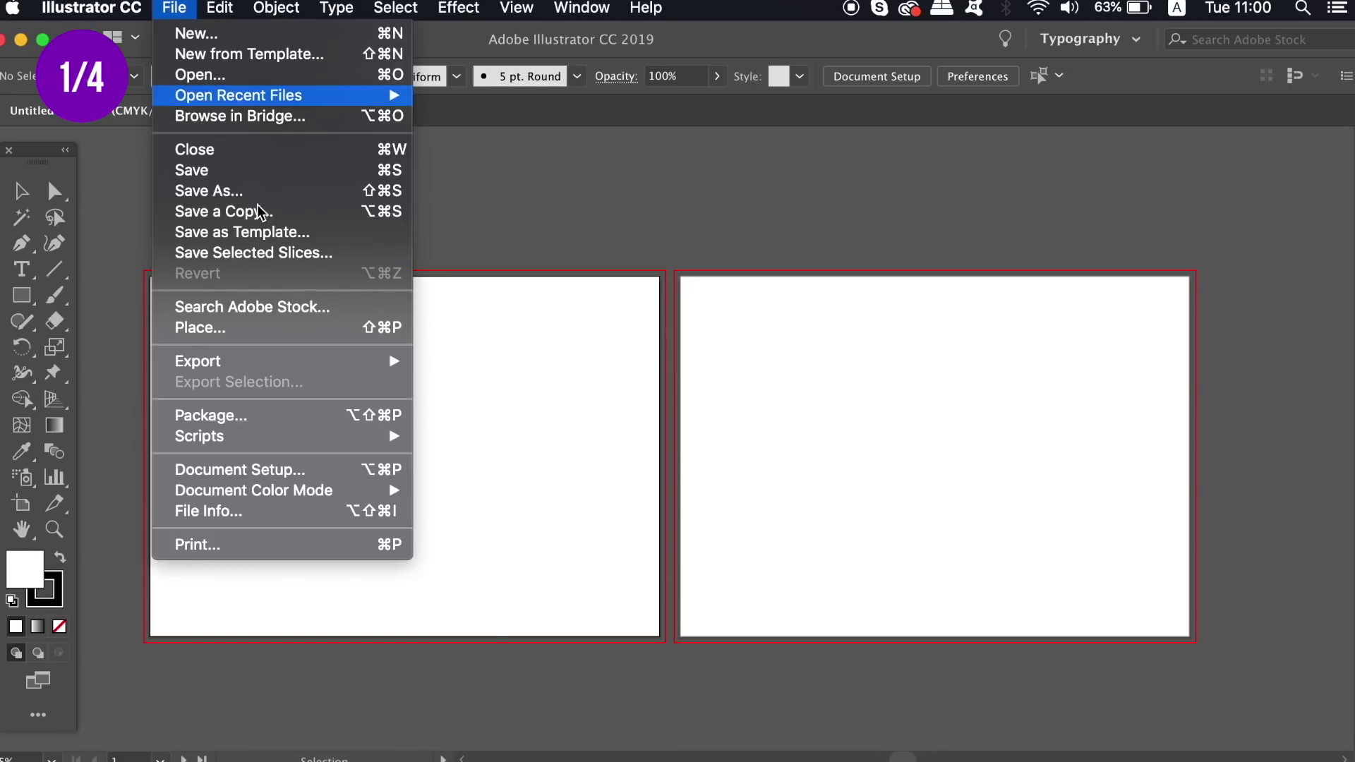
left_click(319, 238)
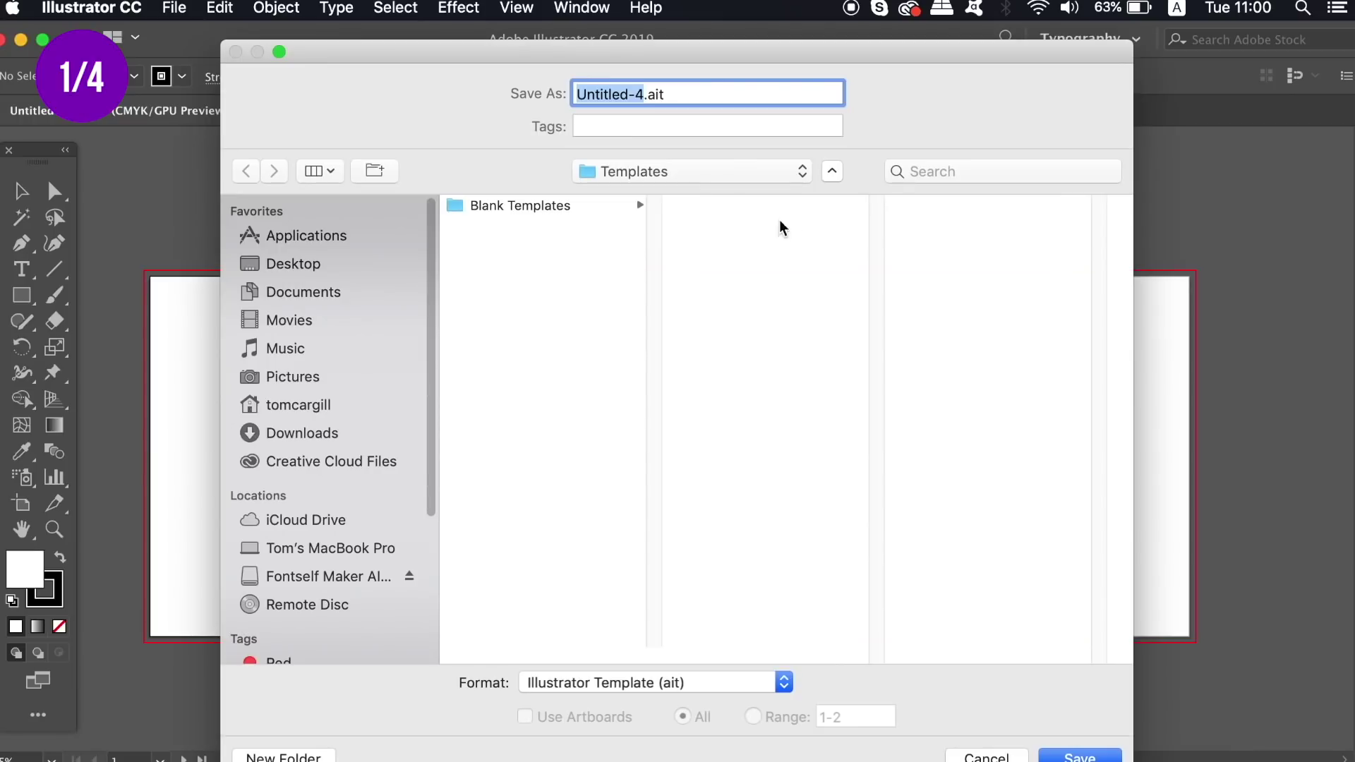
left_click(787, 173)
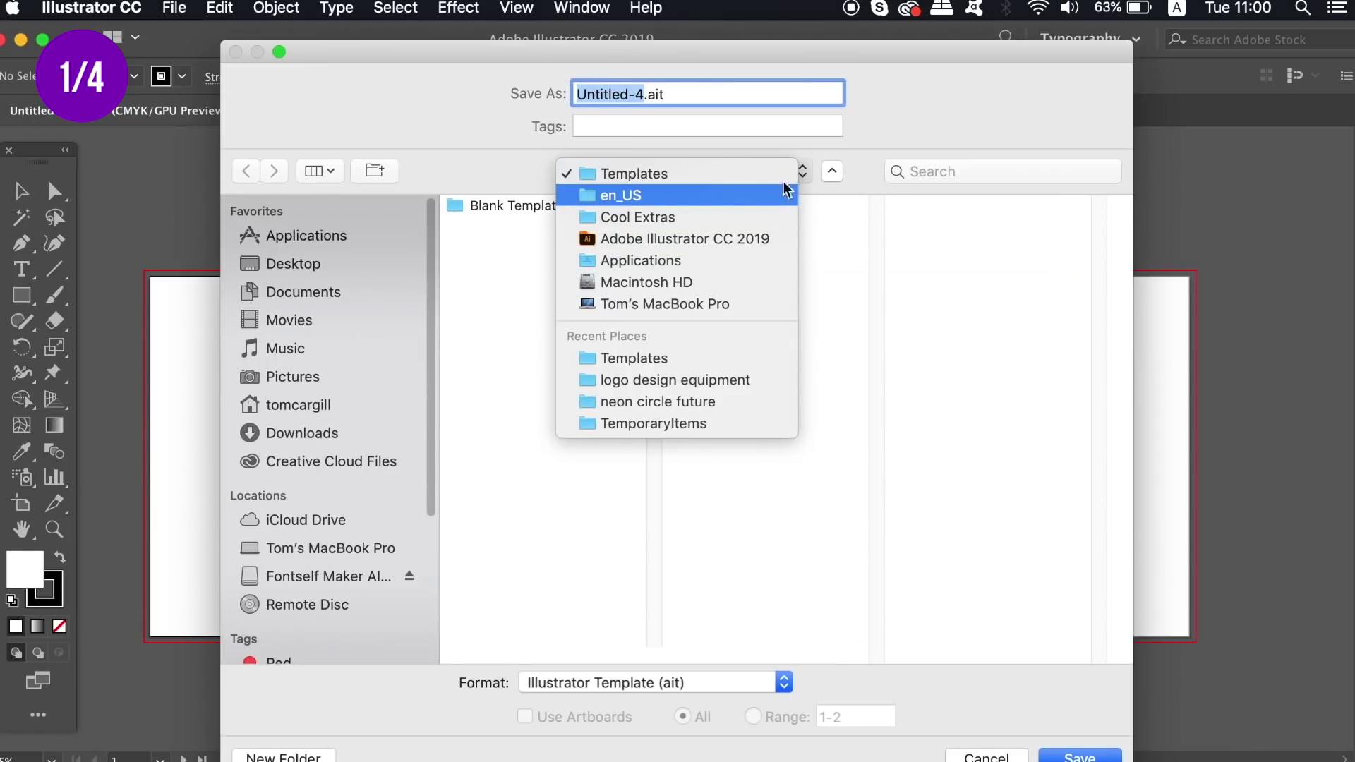
left_click(942, 115)
type("A3 Poste")
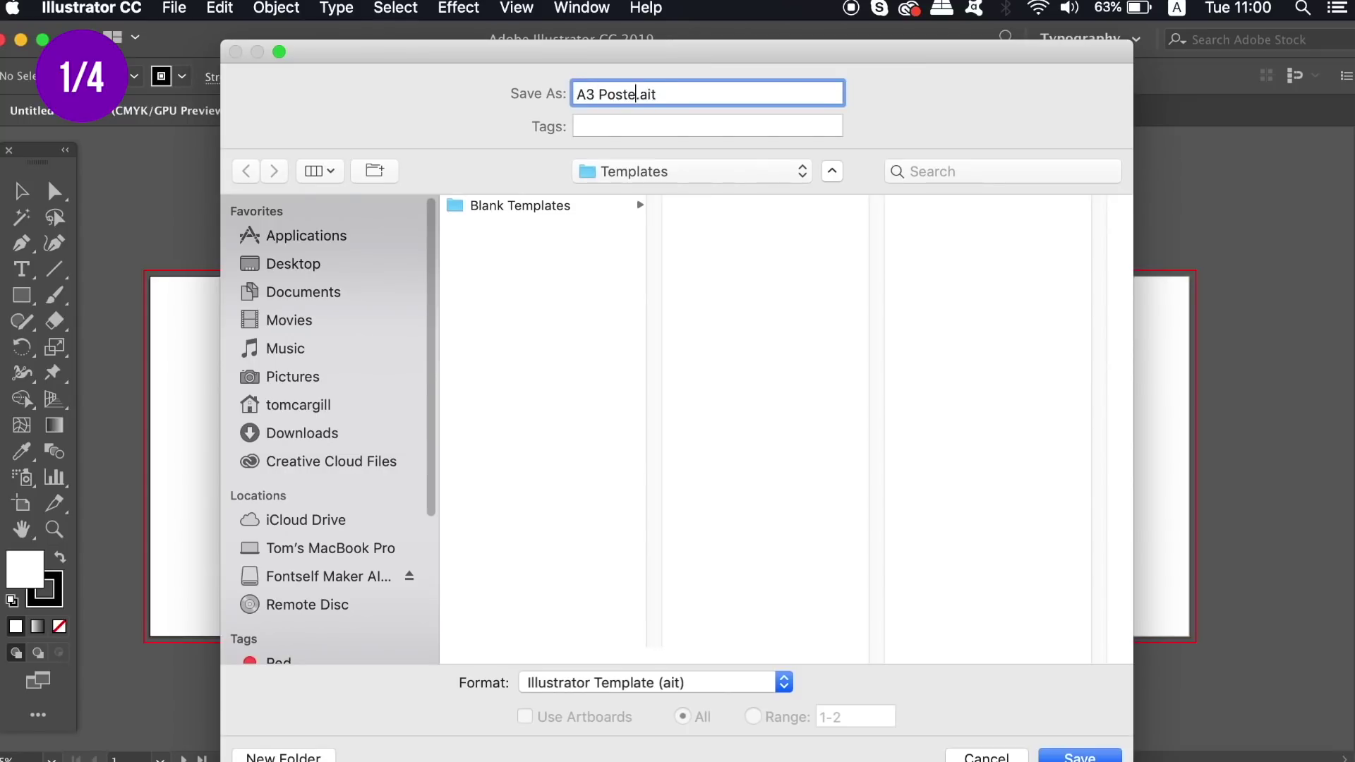
type("r Double Sides w")
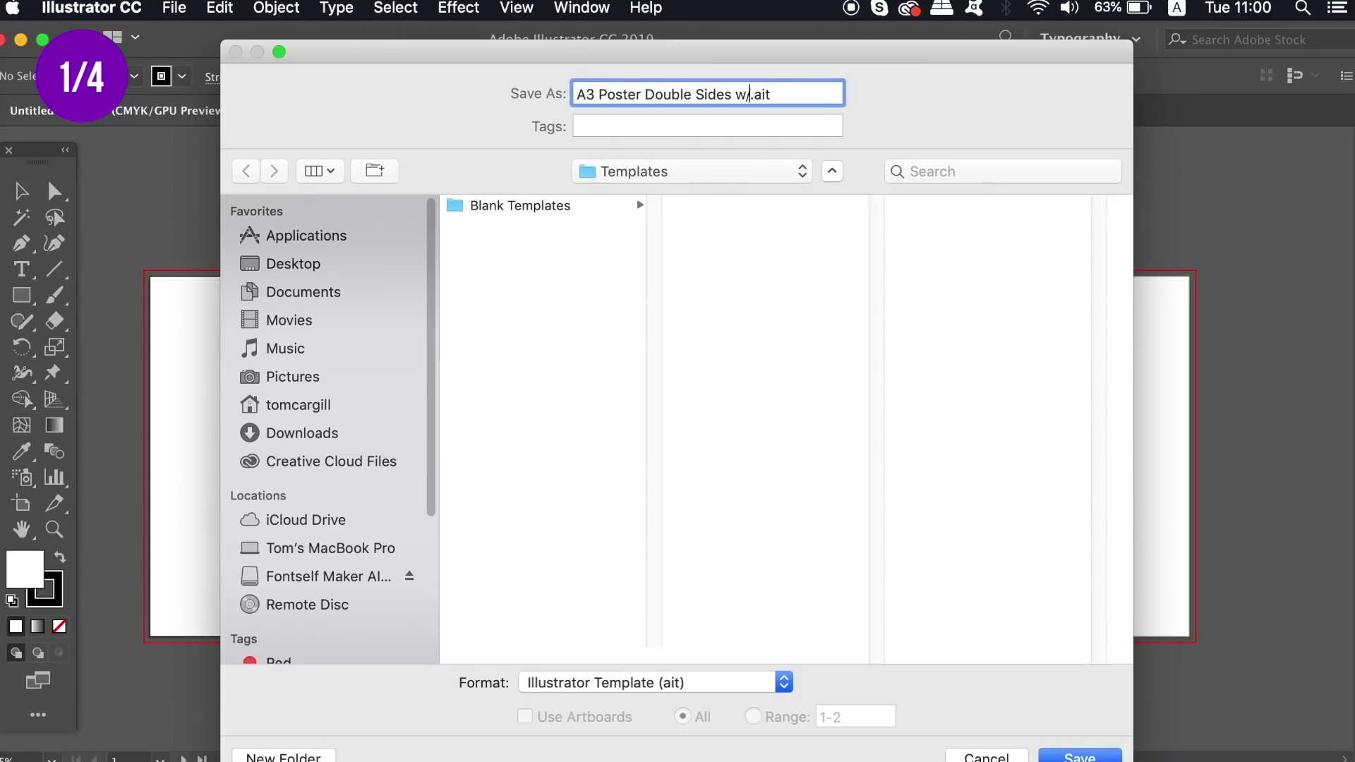
type("/ Bleeds")
key("Return")
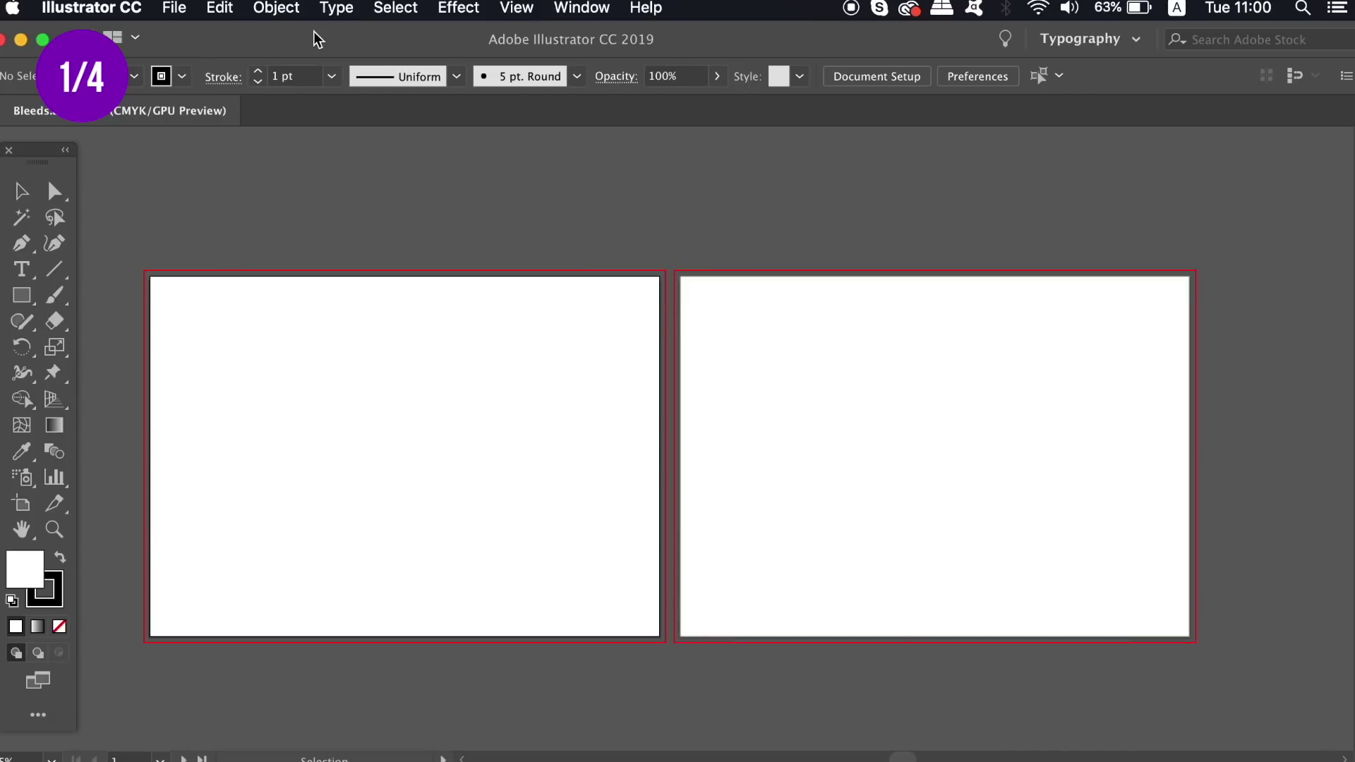
- Create a new blank single-artboard document
left_click(192, 5)
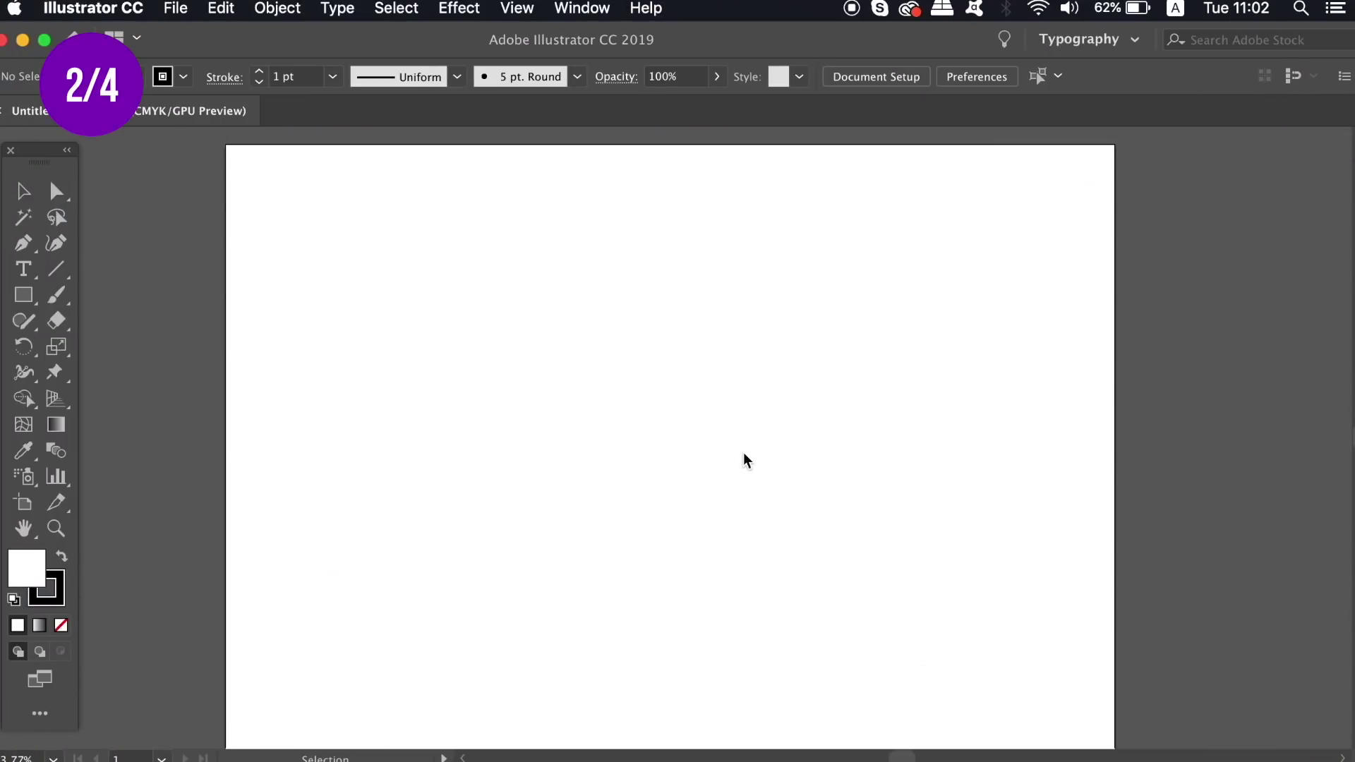
- Start a new custom toolbar from Window > Toolbars > New Toolbar
left_click(580, 7)
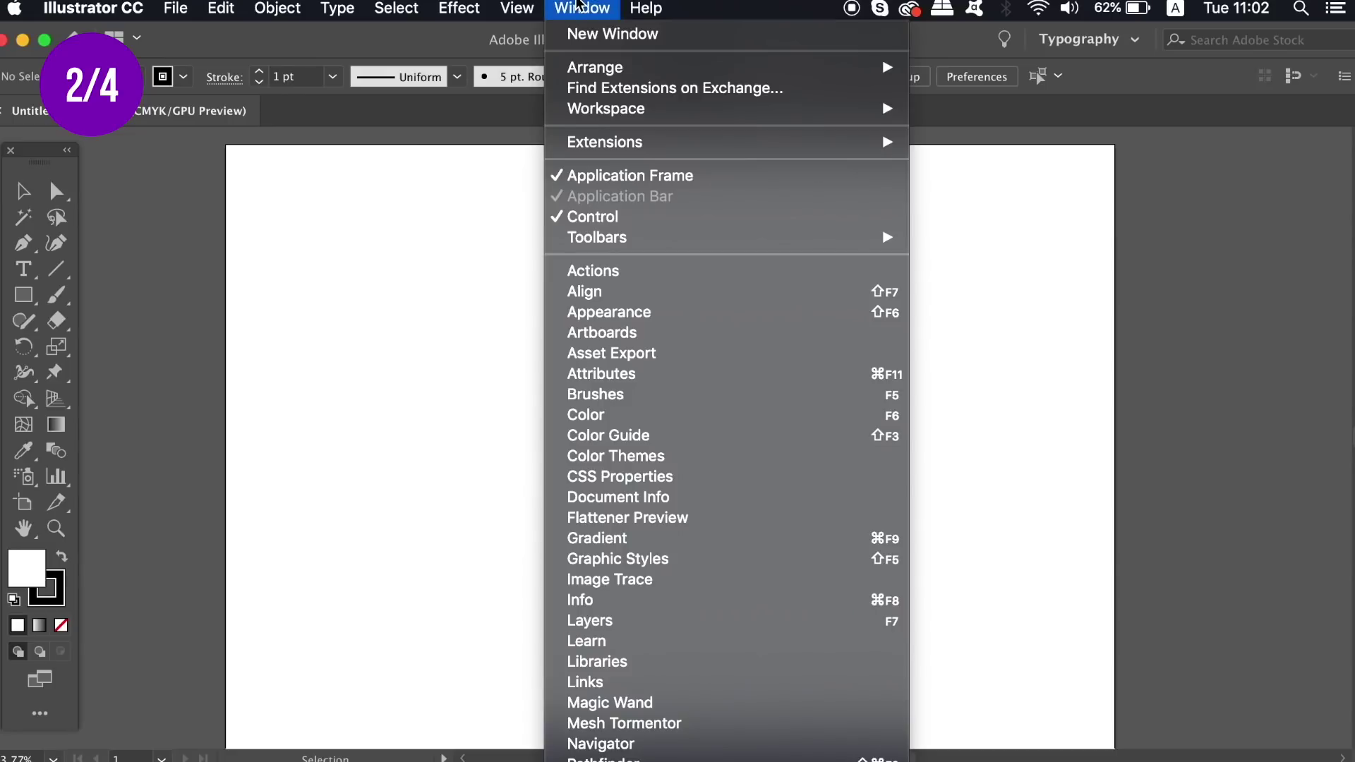
mouse_move(643, 238)
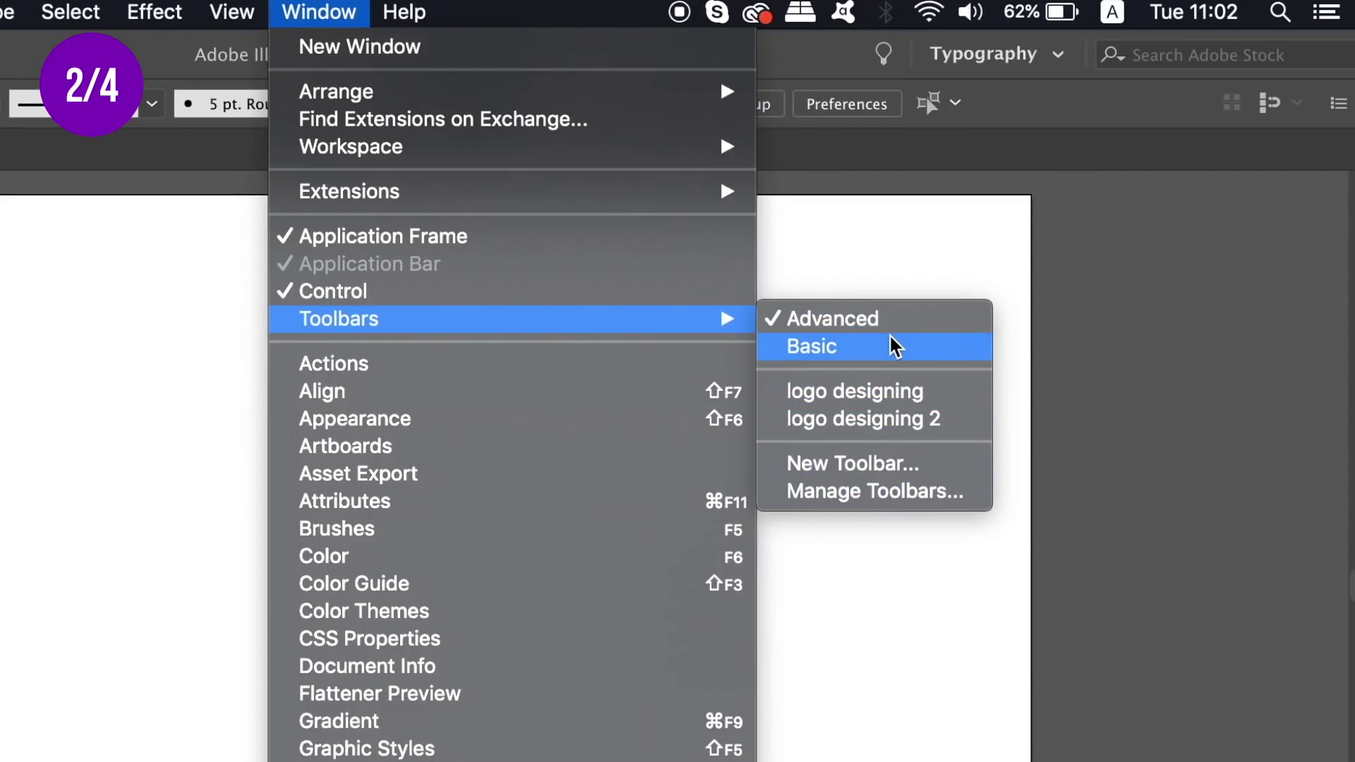
left_click(897, 472)
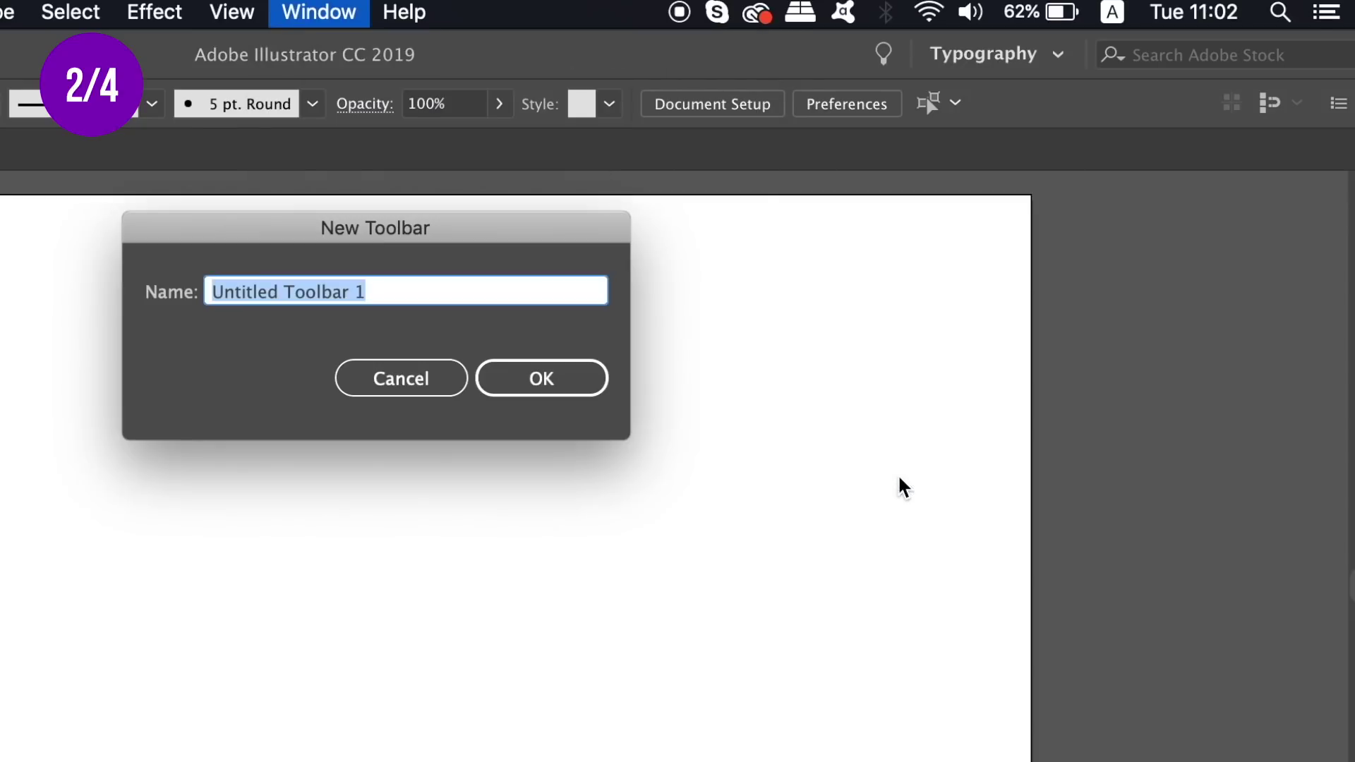
- Name the toolbar 'poster design' and add the Selection and Direct Selection tools to it
type("poster desi")
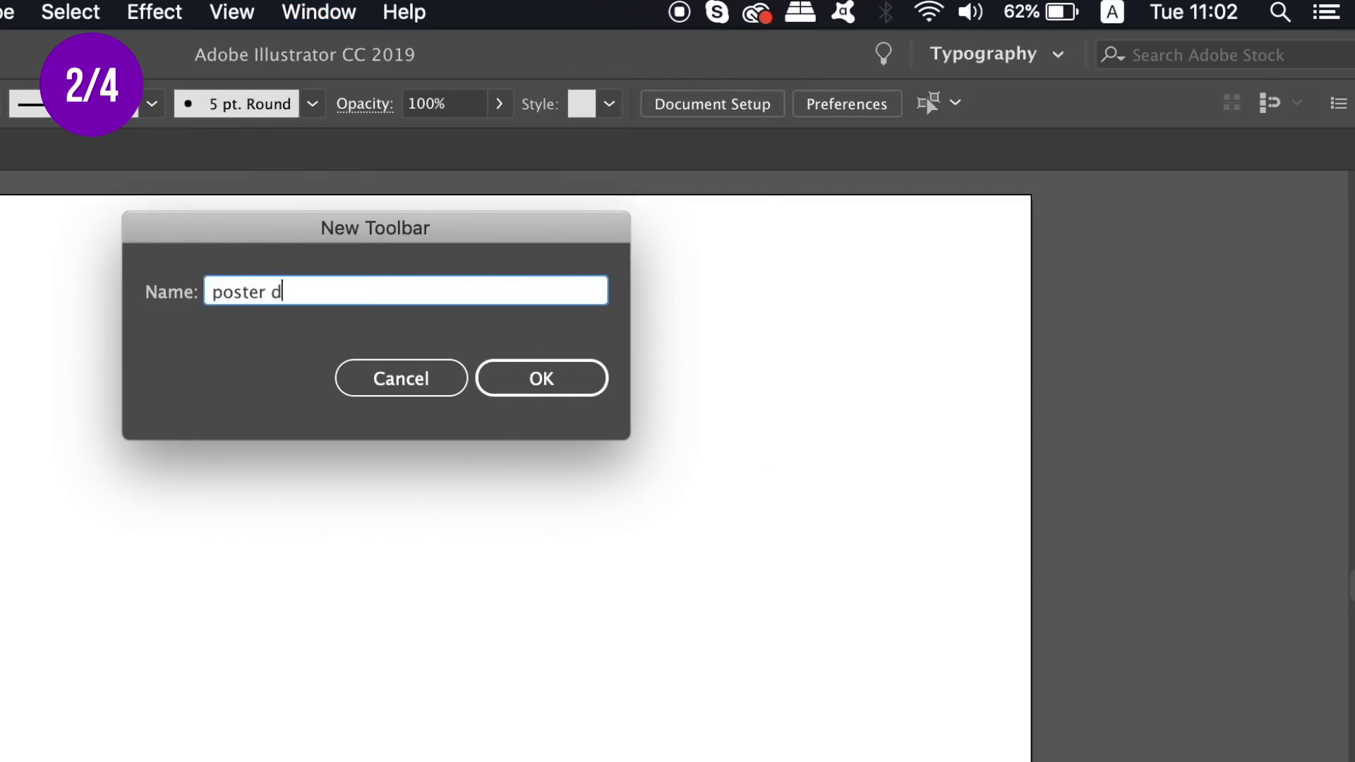
type("gn")
left_click(542, 374)
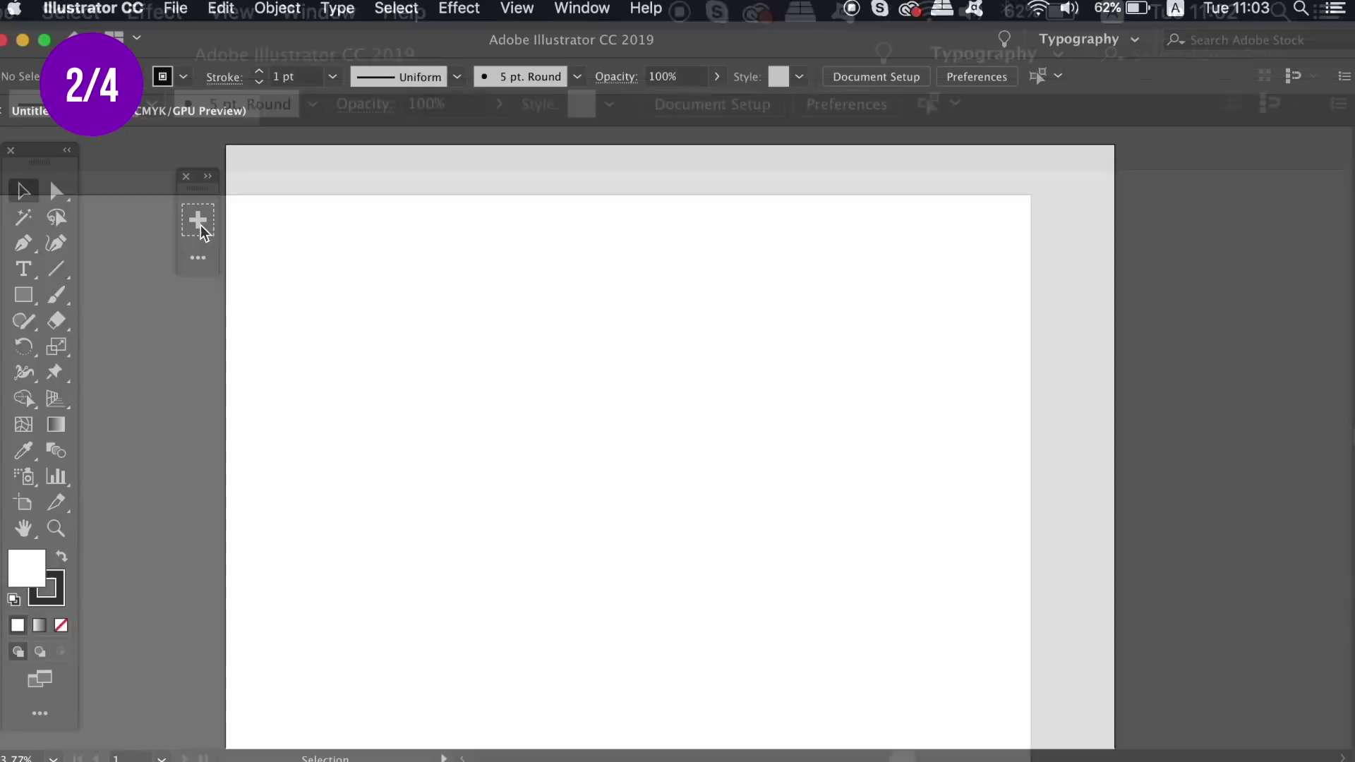
left_click(198, 256)
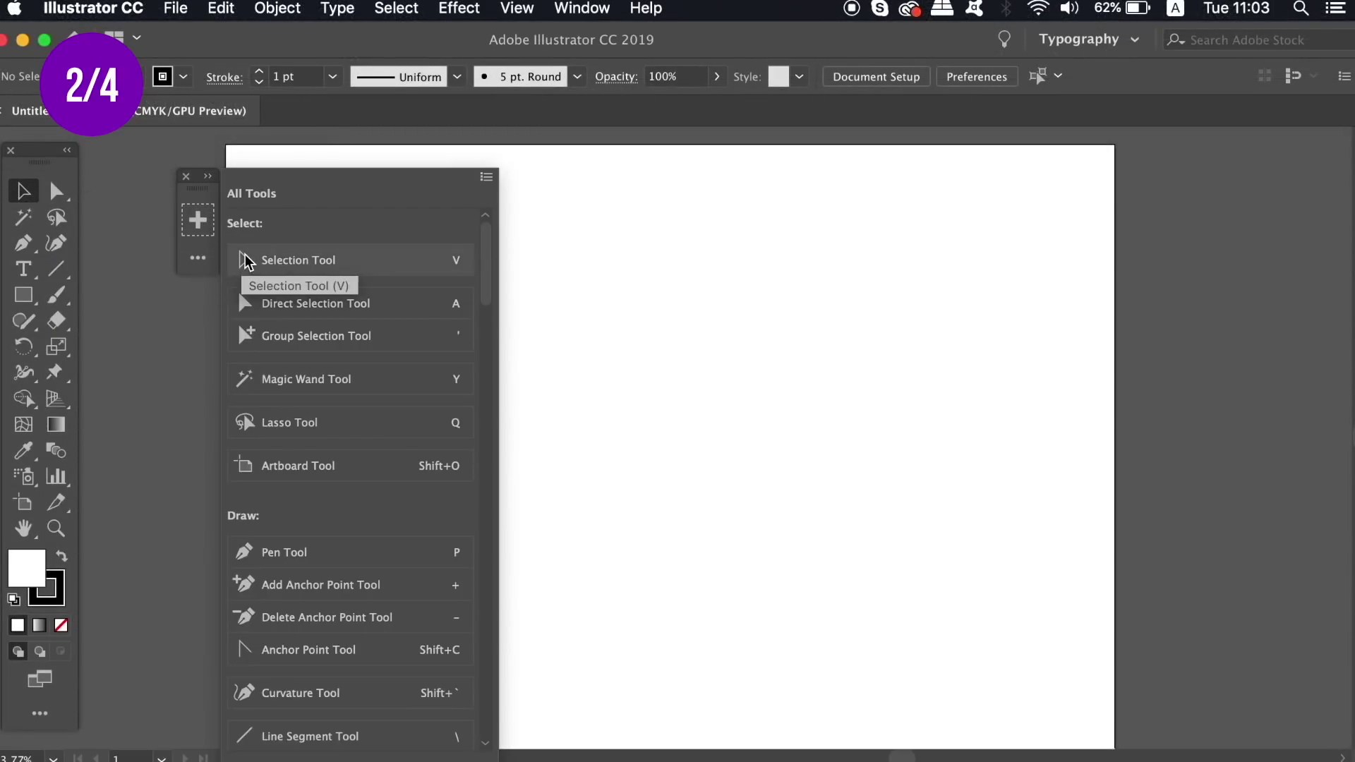
left_click_drag(278, 273, 197, 218)
left_click_drag(242, 303, 195, 244)
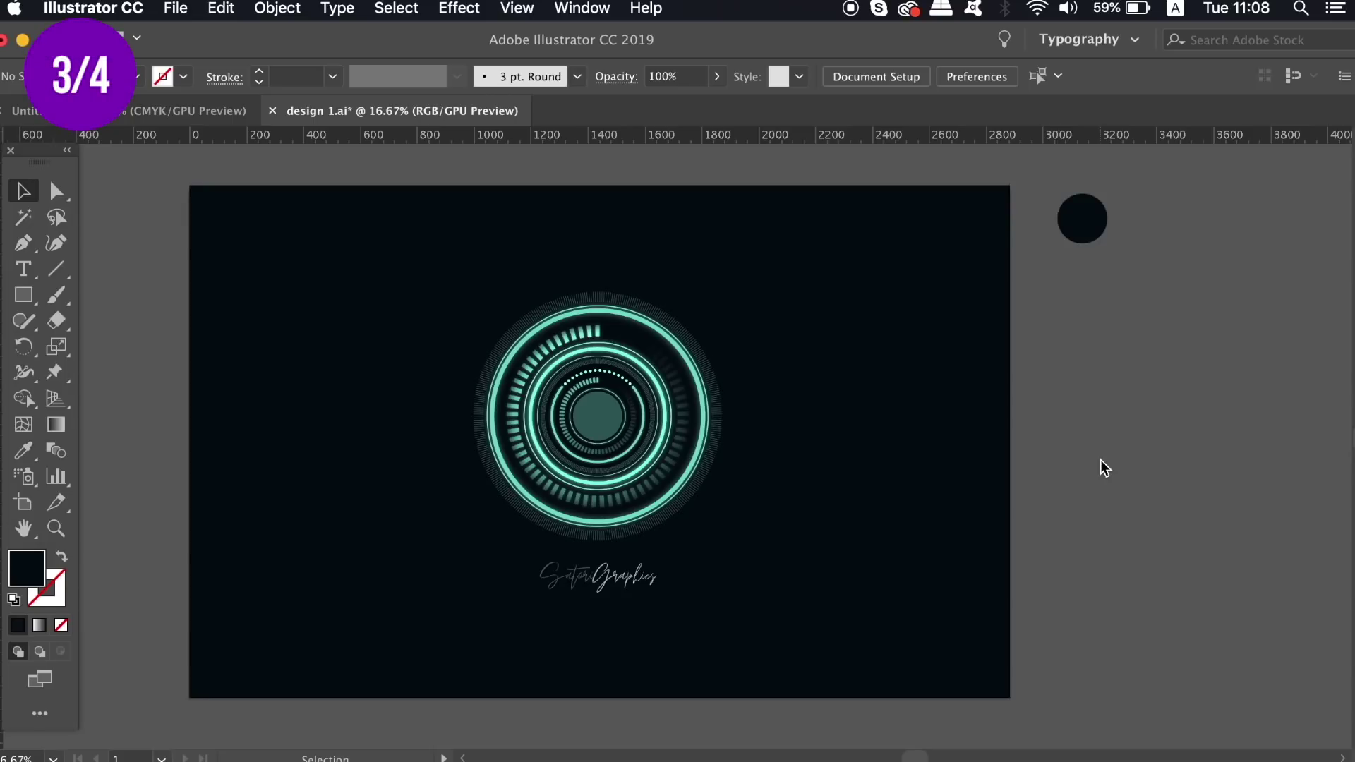
- Zoom in to 33.33% and pan so the neon circle sits to the left
key("super+equal")
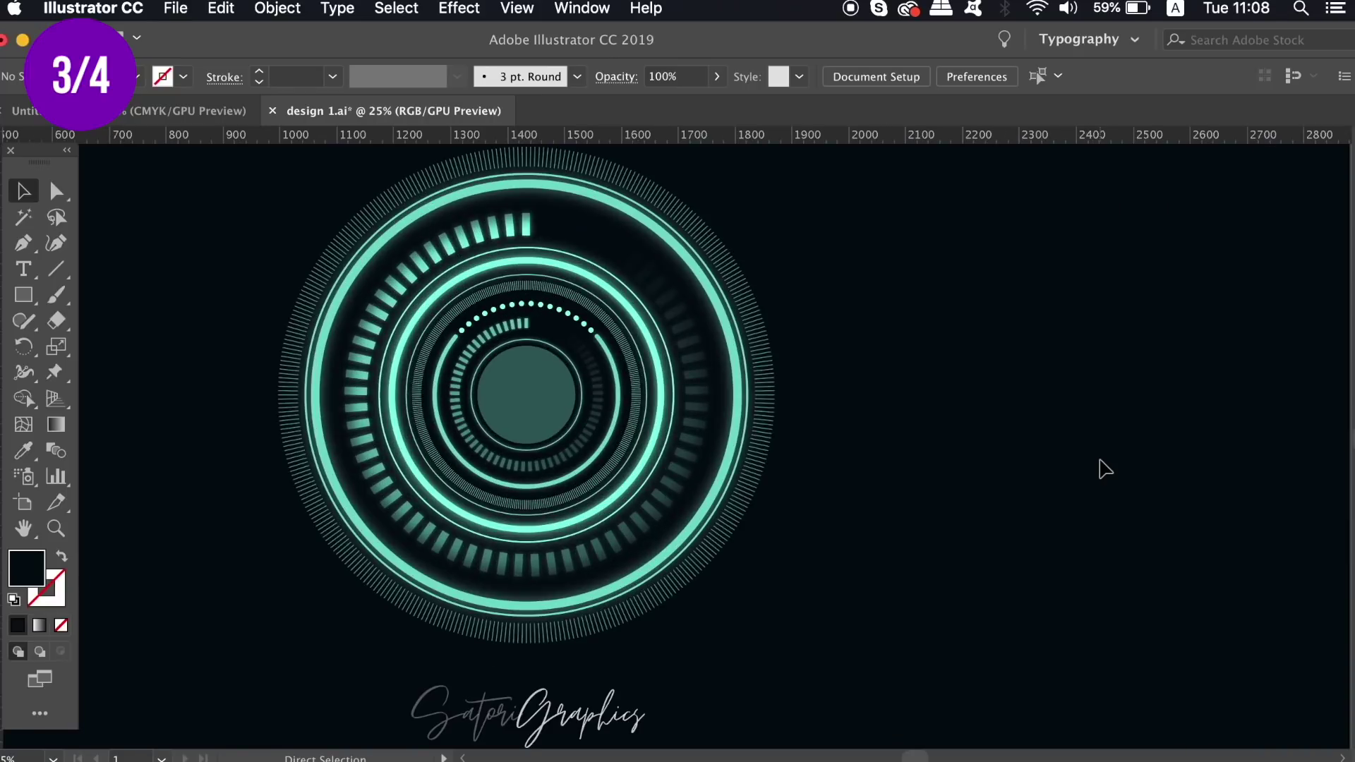
left_click_drag(938, 475, 776, 487)
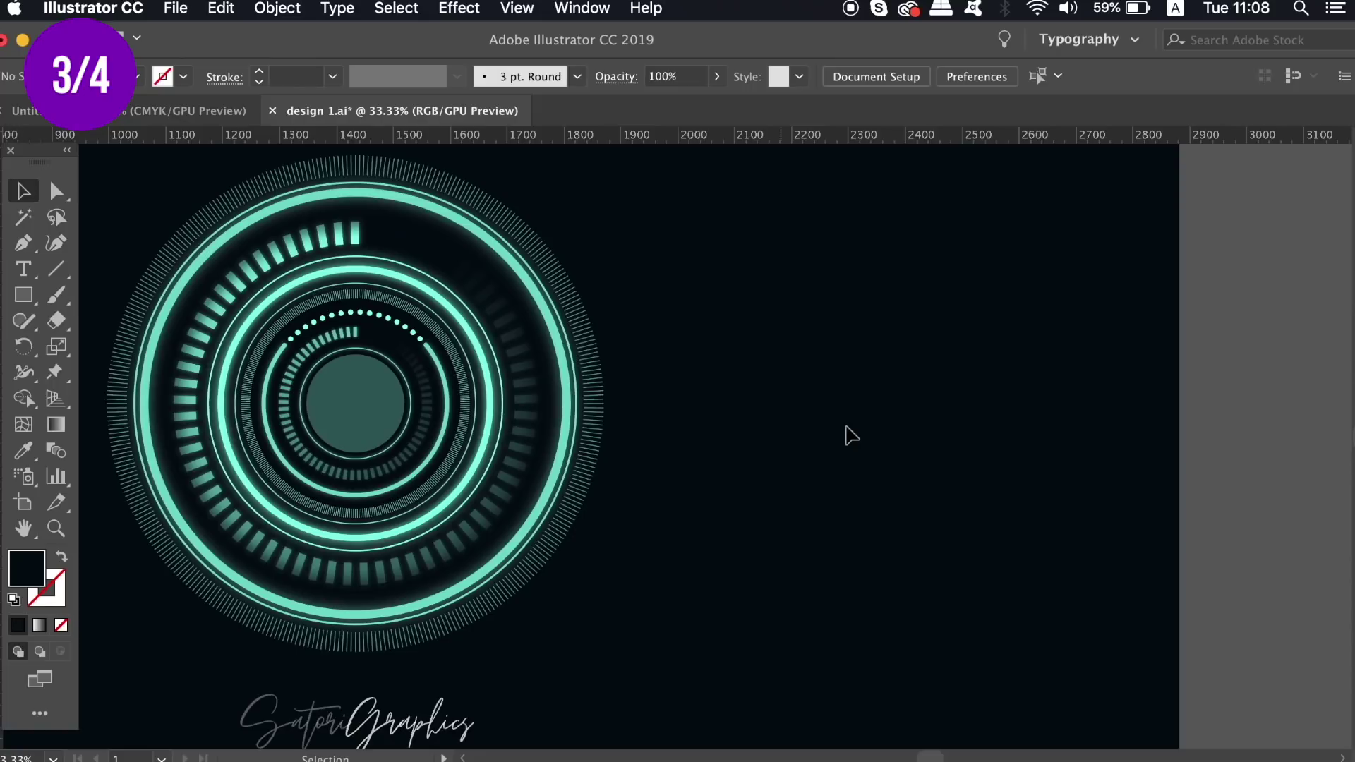
- Open the Layers panel and move it into position
left_click(582, 9)
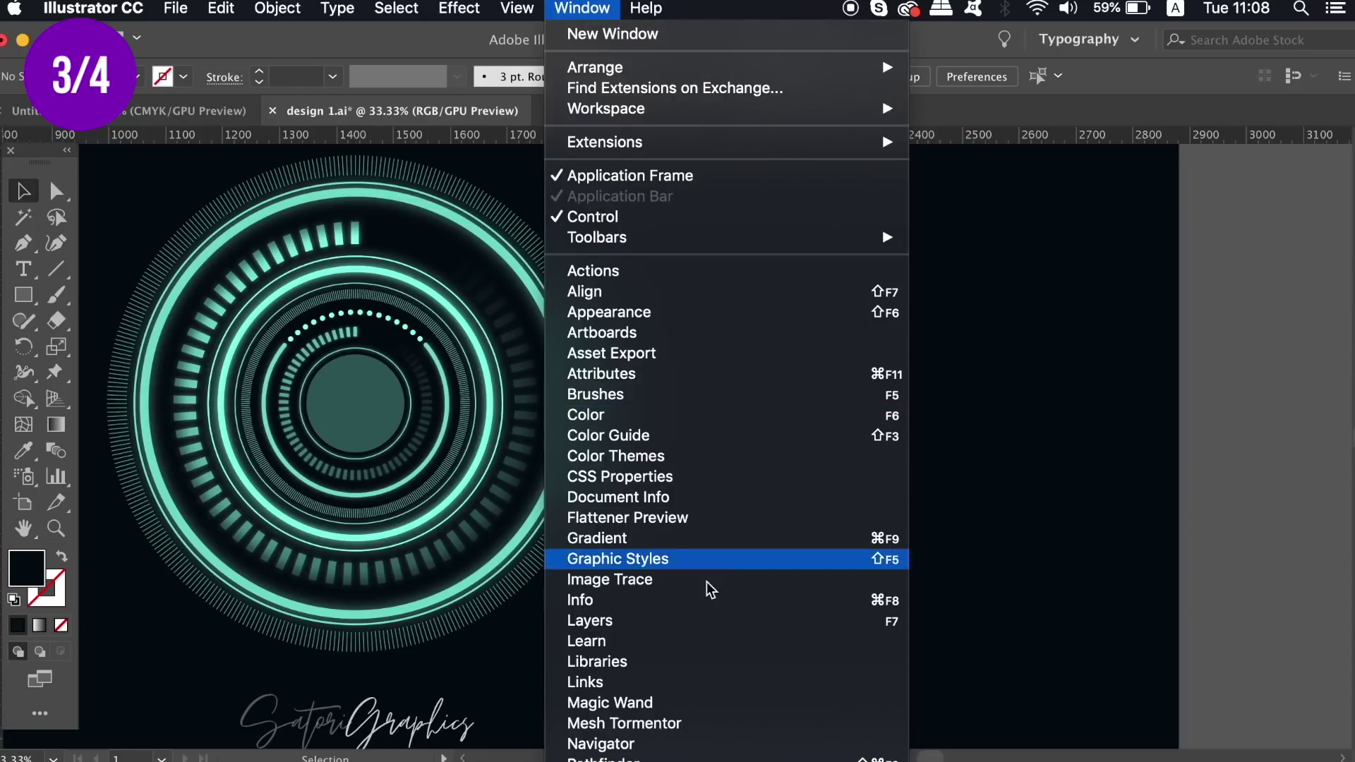
left_click(707, 626)
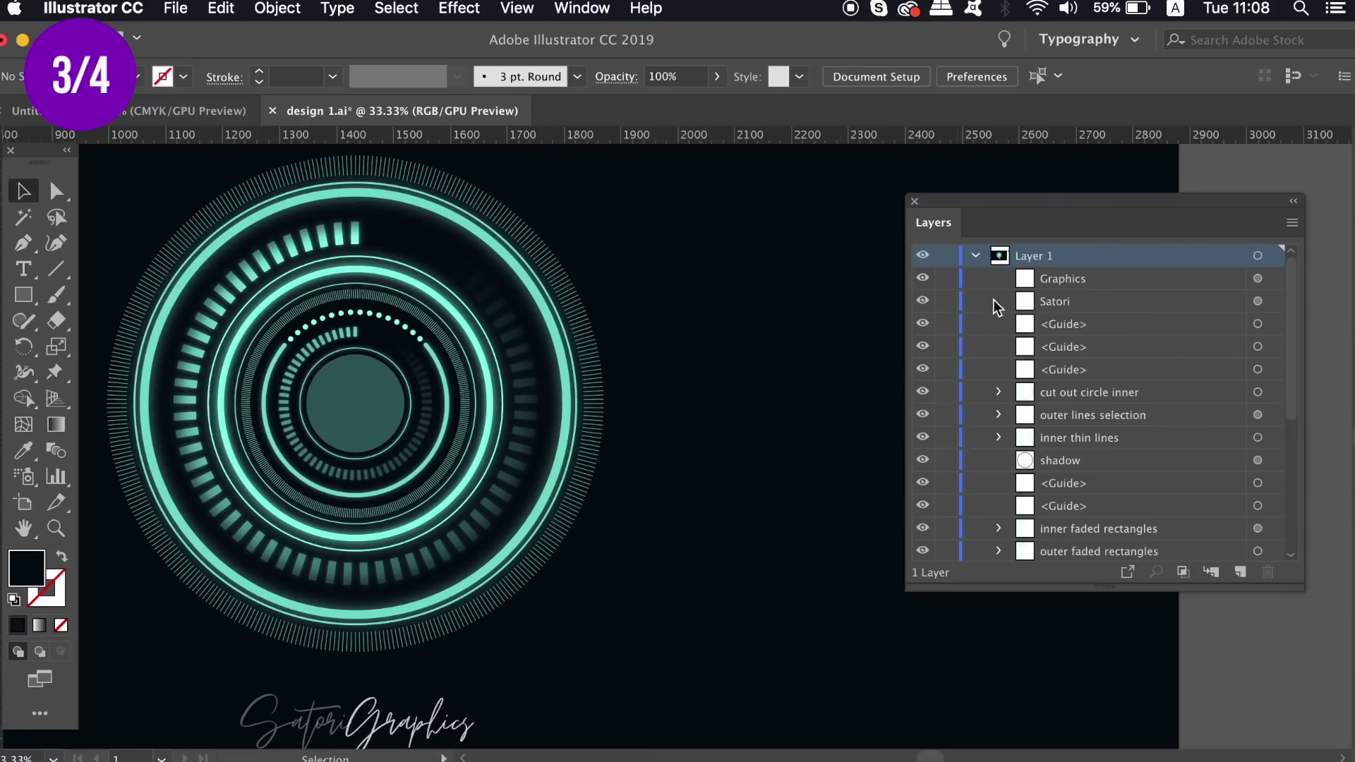
left_click_drag(1055, 203, 883, 192)
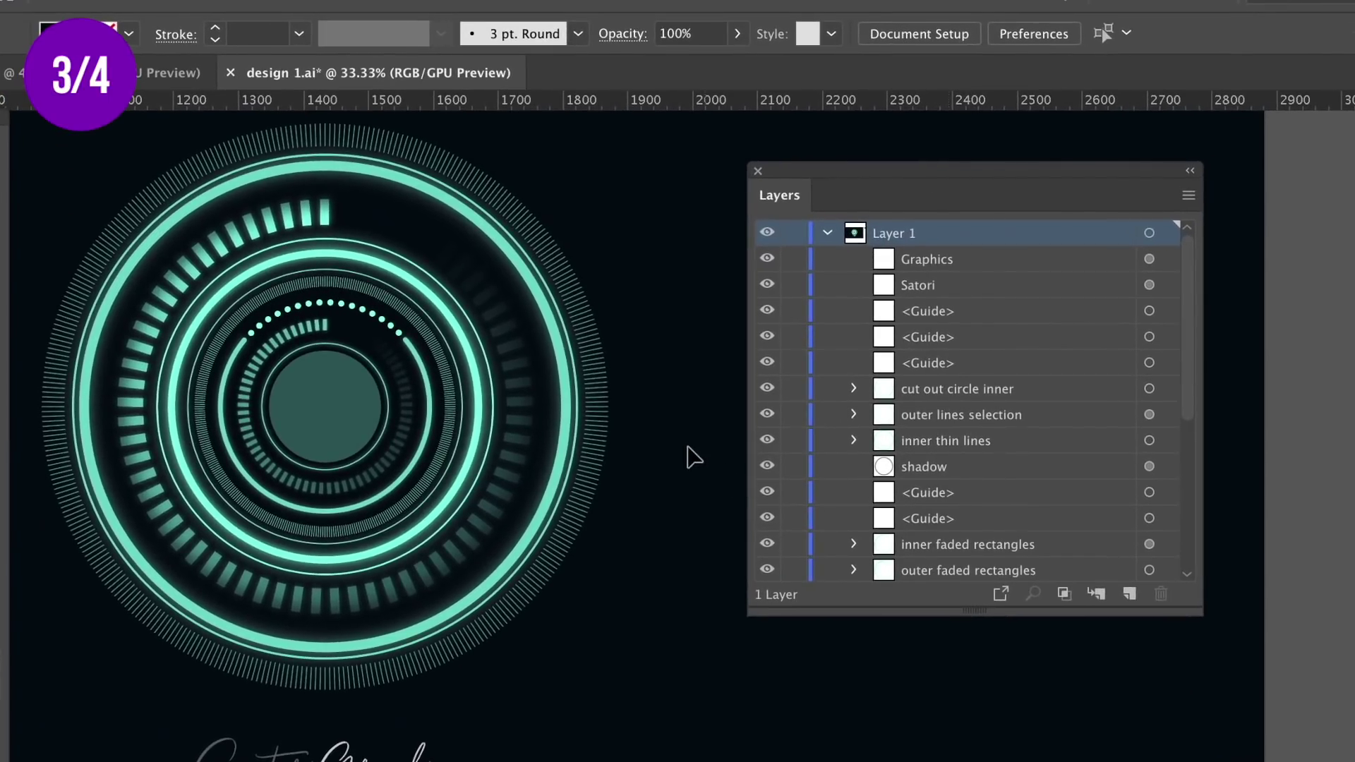
- Target the 'outer lines selection' group, expand and collapse it, then deselect
left_click(594, 487)
left_click(1150, 415)
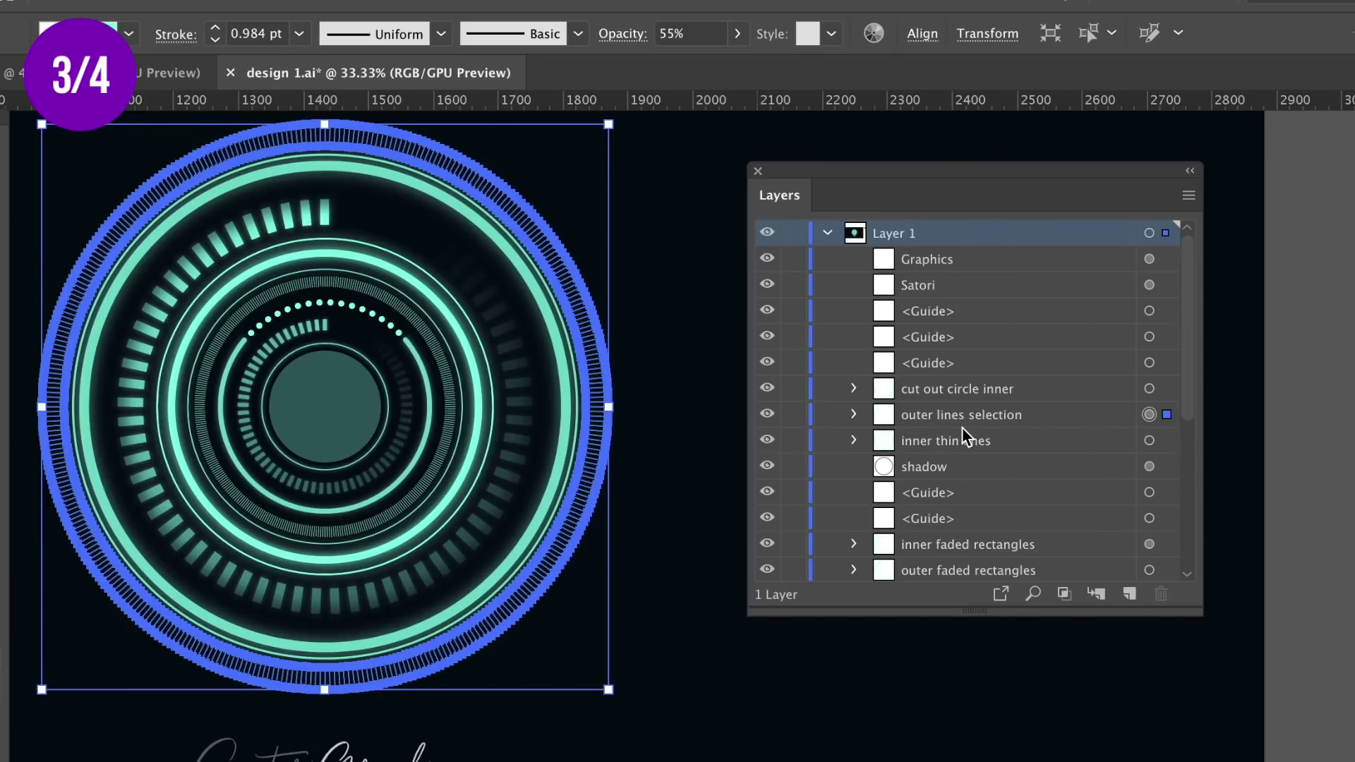
left_click(855, 416)
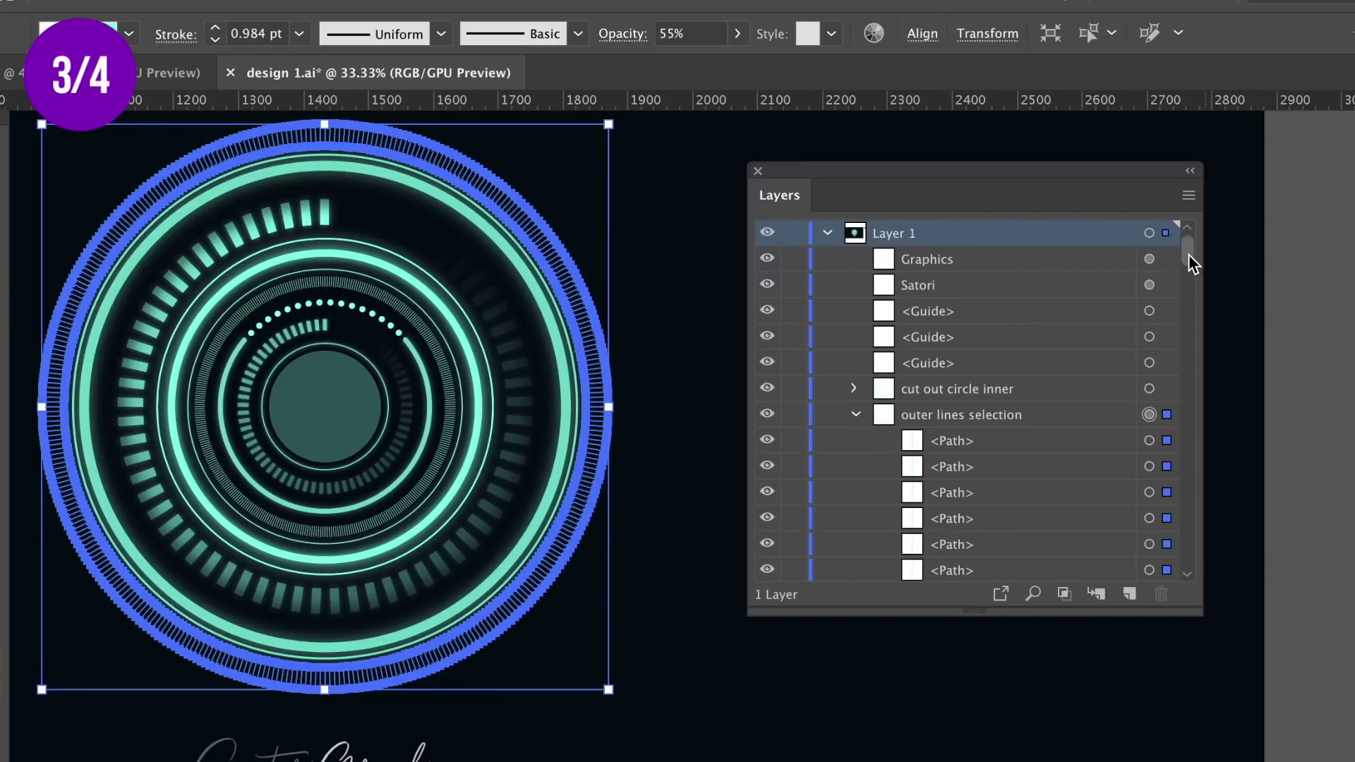
mouse_move(1193, 263)
left_mouse_down()
mouse_move(1188, 302)
mouse_move(1186, 254)
left_mouse_up()
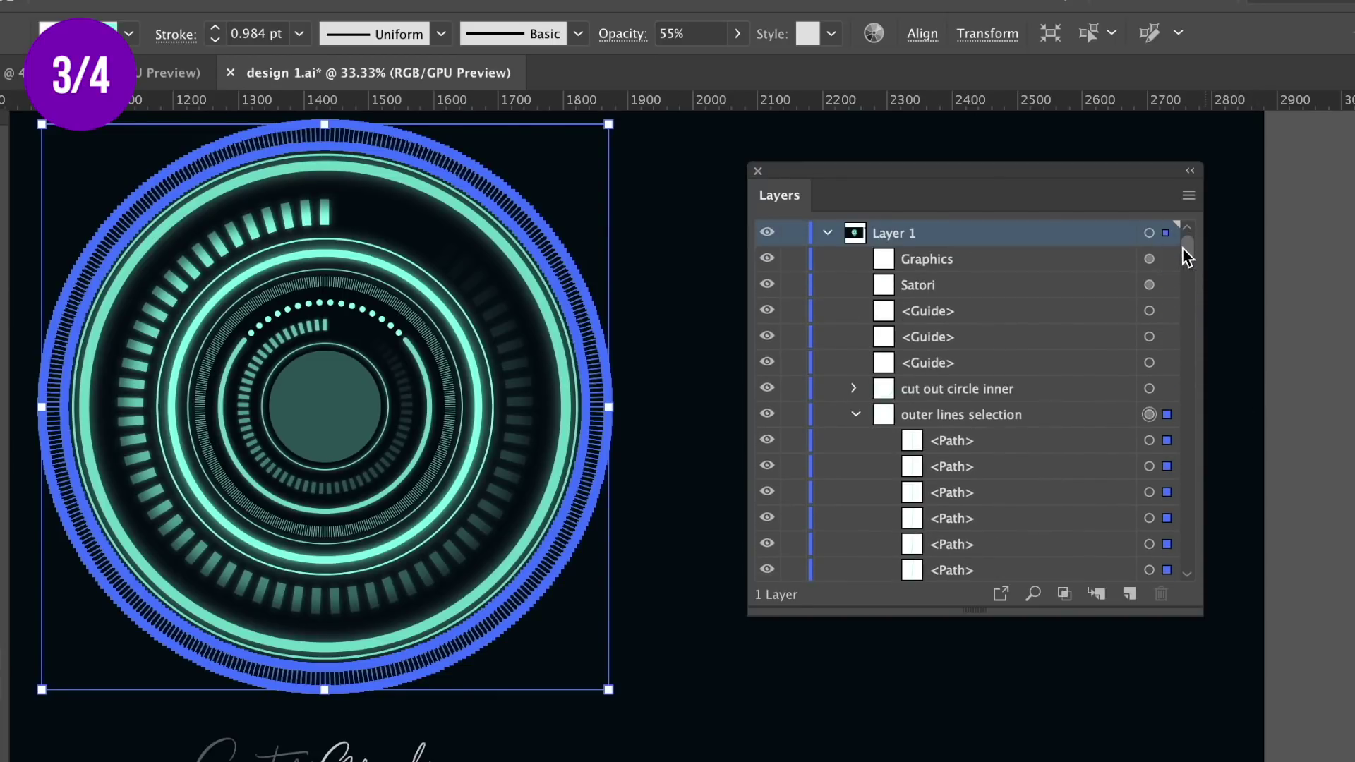
left_click(855, 415)
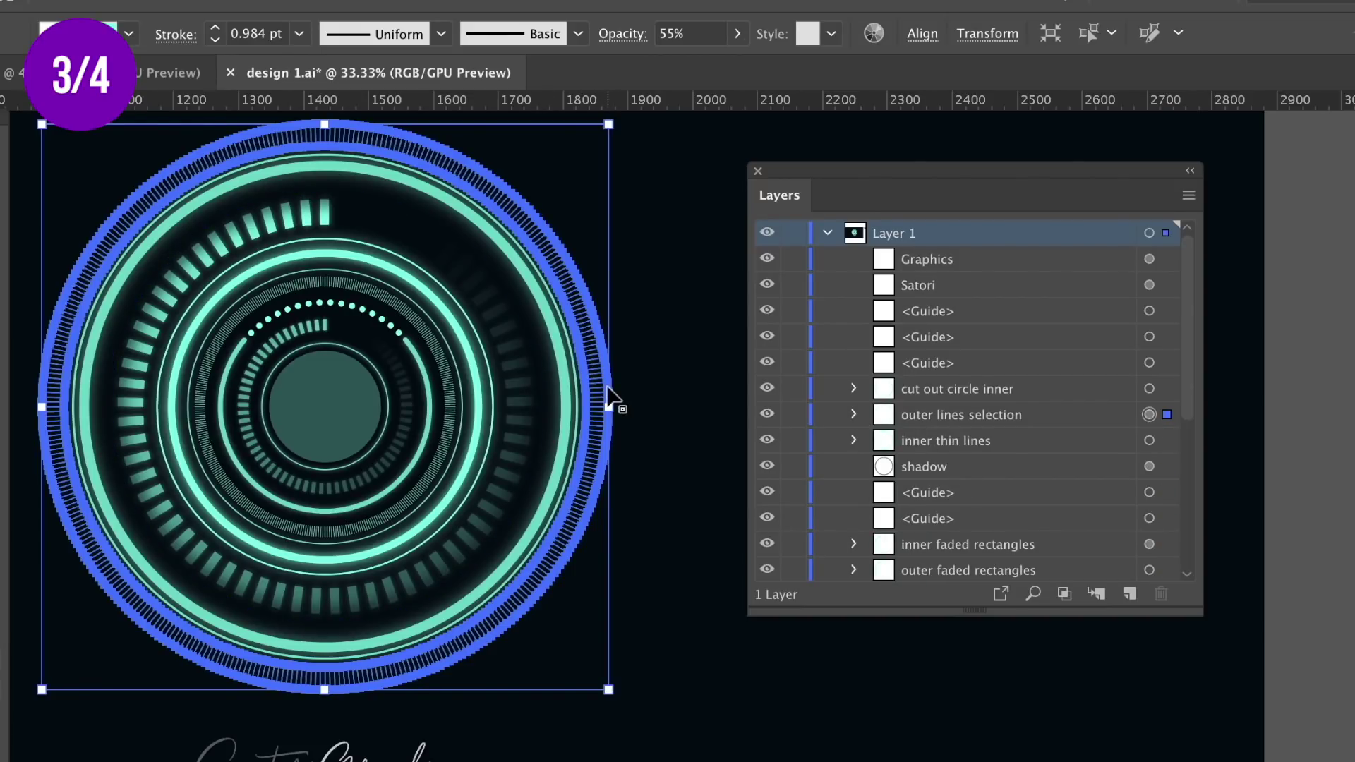
left_click(658, 385)
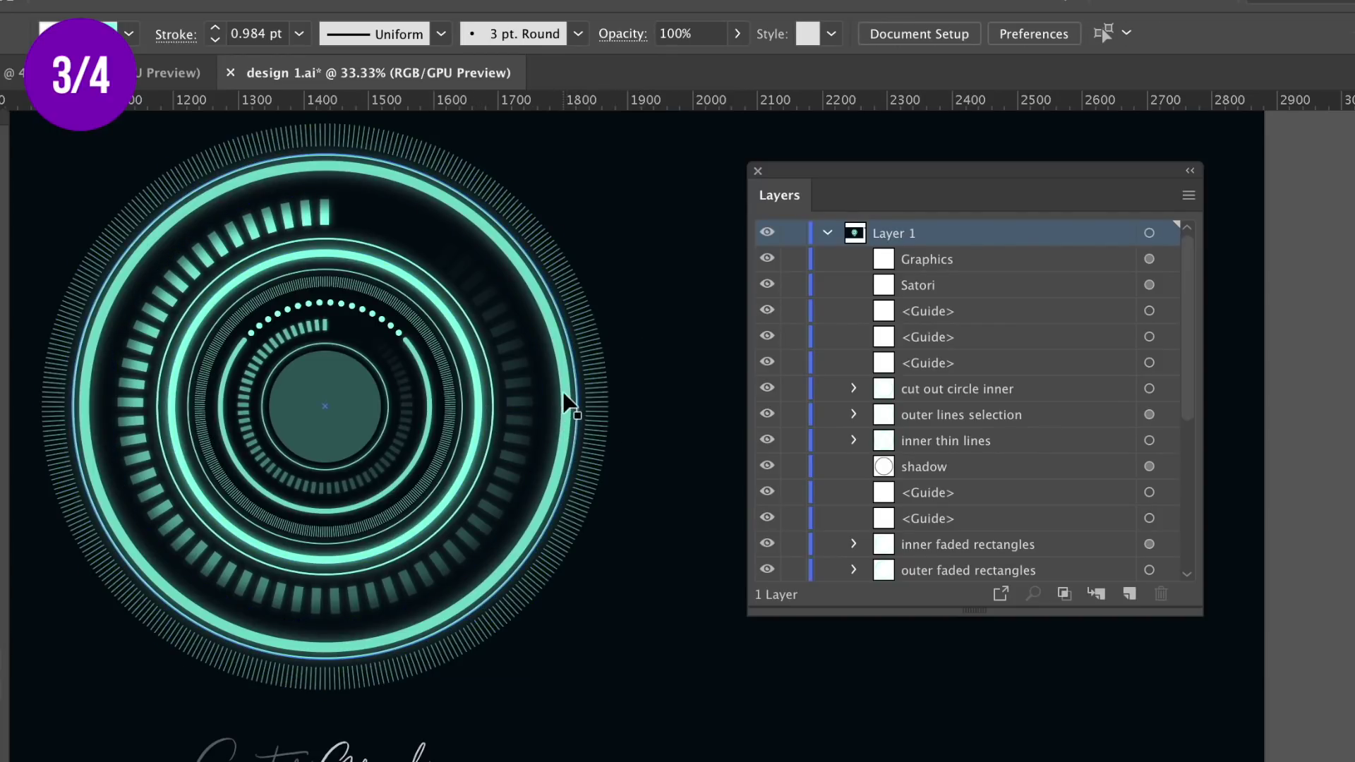
left_click(579, 436)
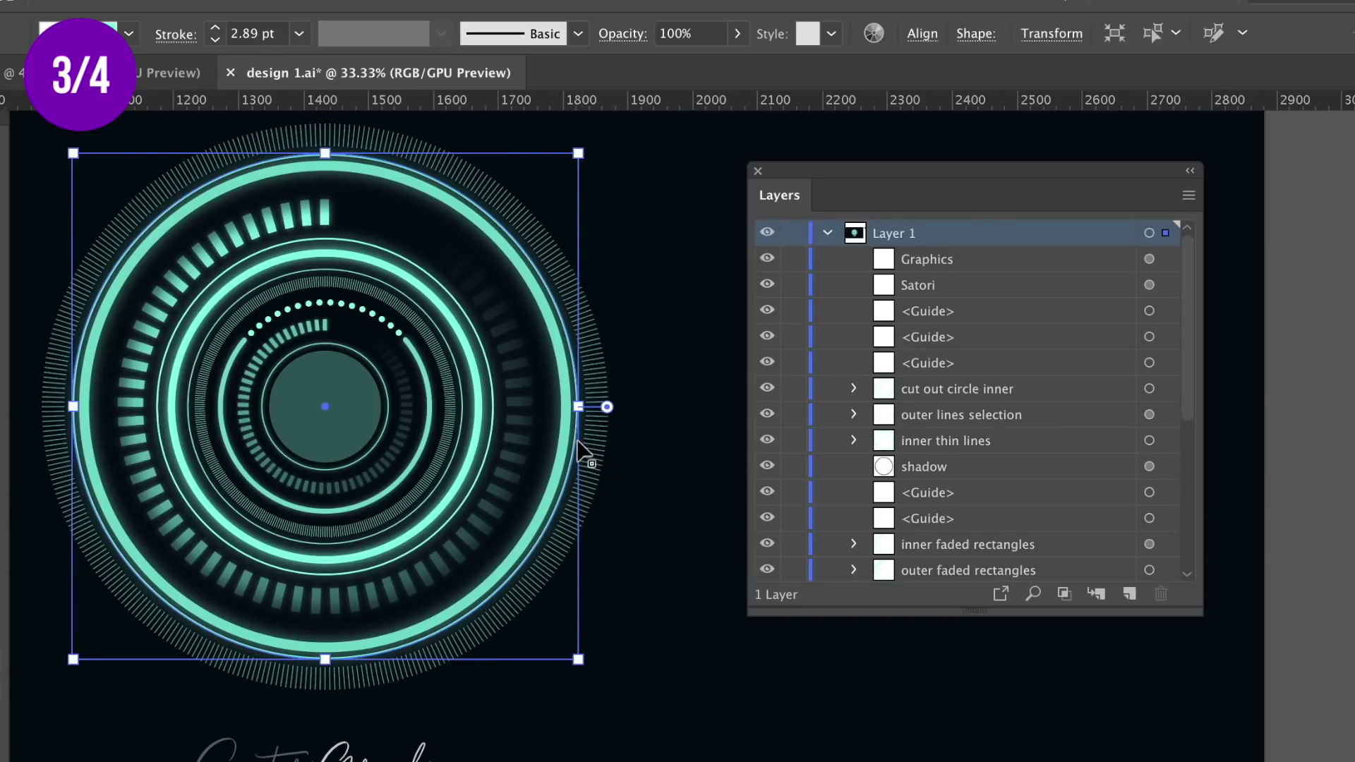
left_click(624, 440)
key("shift+e")
key("v")
left_click(563, 429)
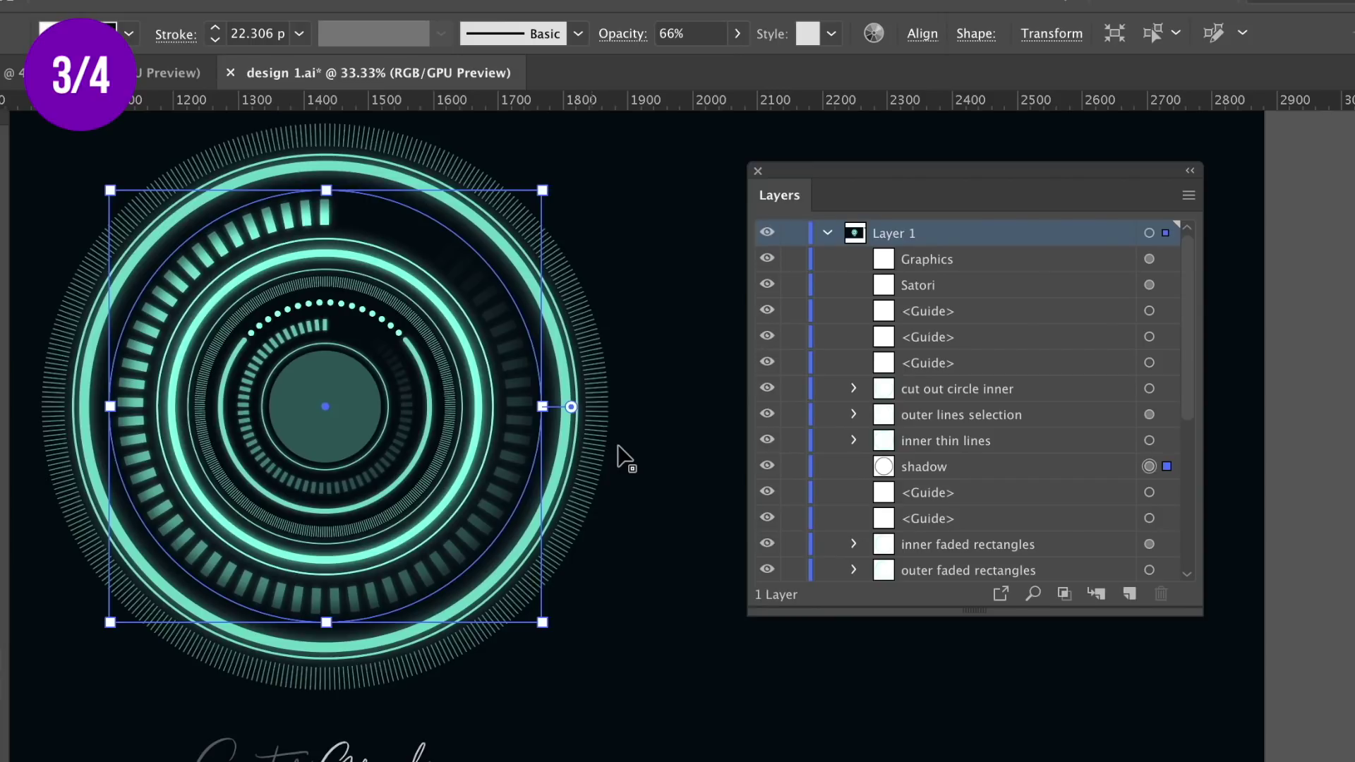
key("a")
key("ctrl+plus")
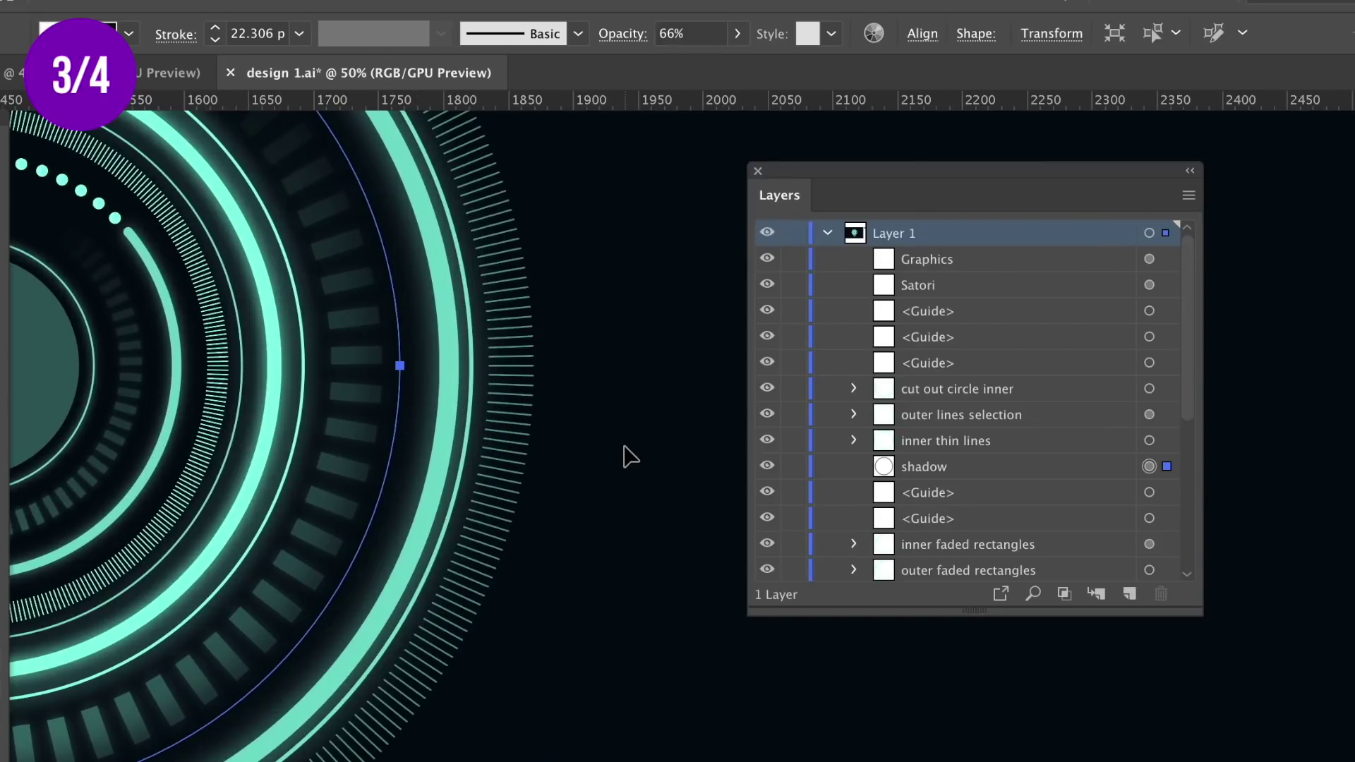
key("ctrl+plus")
key("ctrl+plus")
left_click(604, 396)
left_click(324, 355)
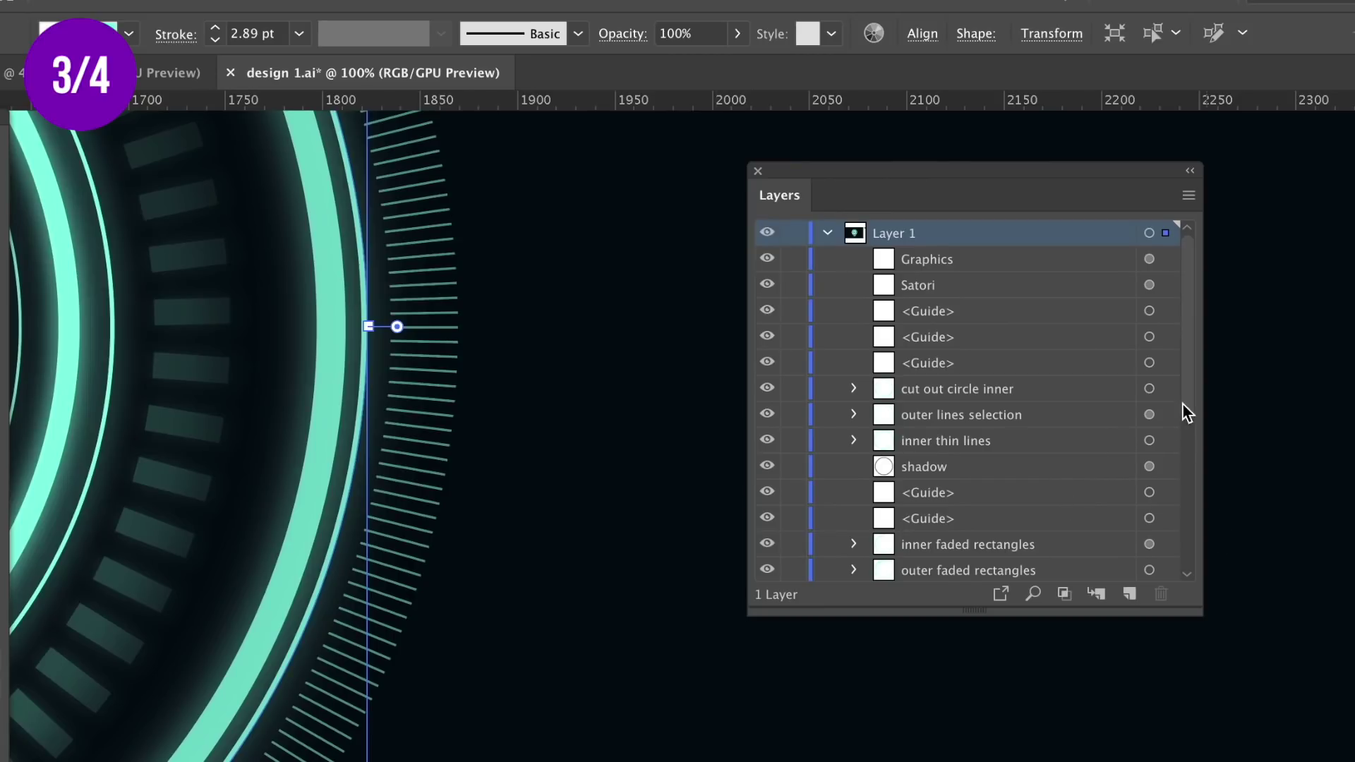
left_click_drag(1186, 388, 1204, 599)
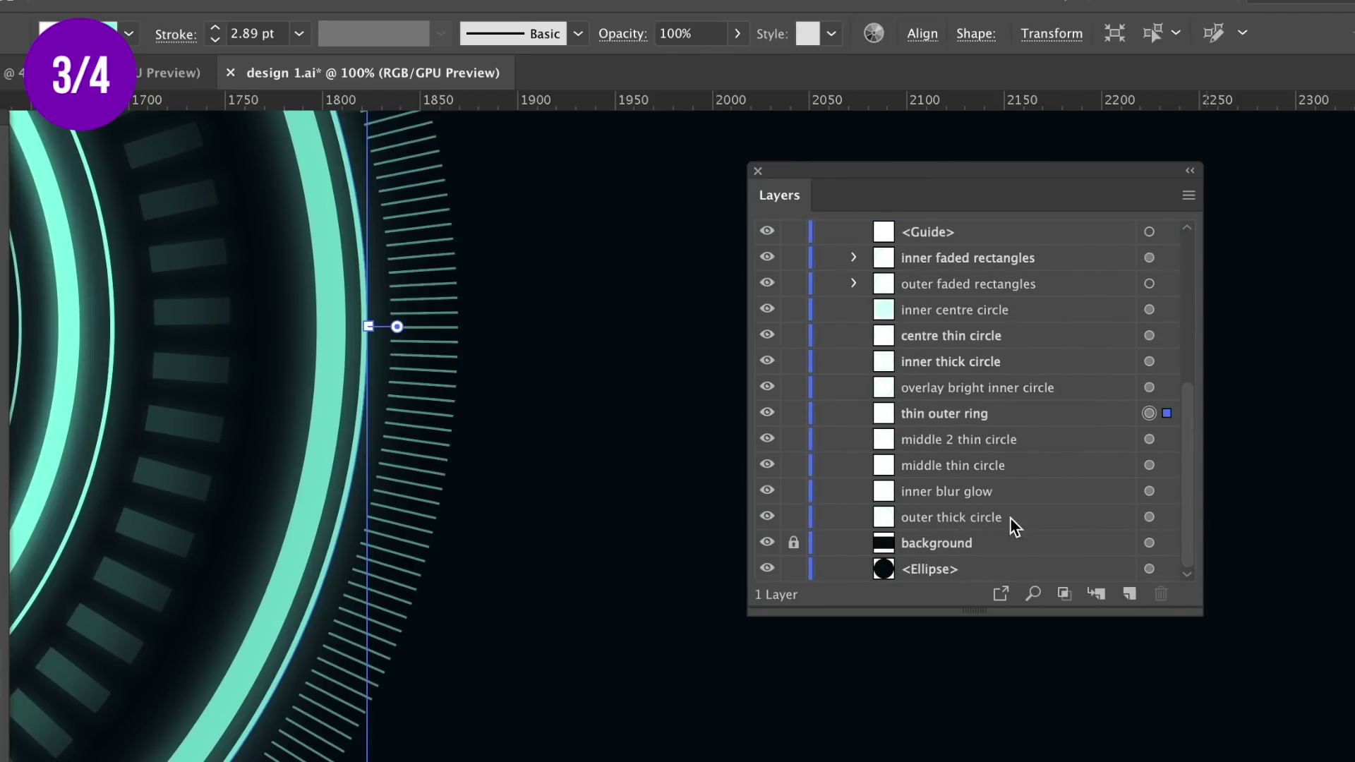
left_click(1167, 519)
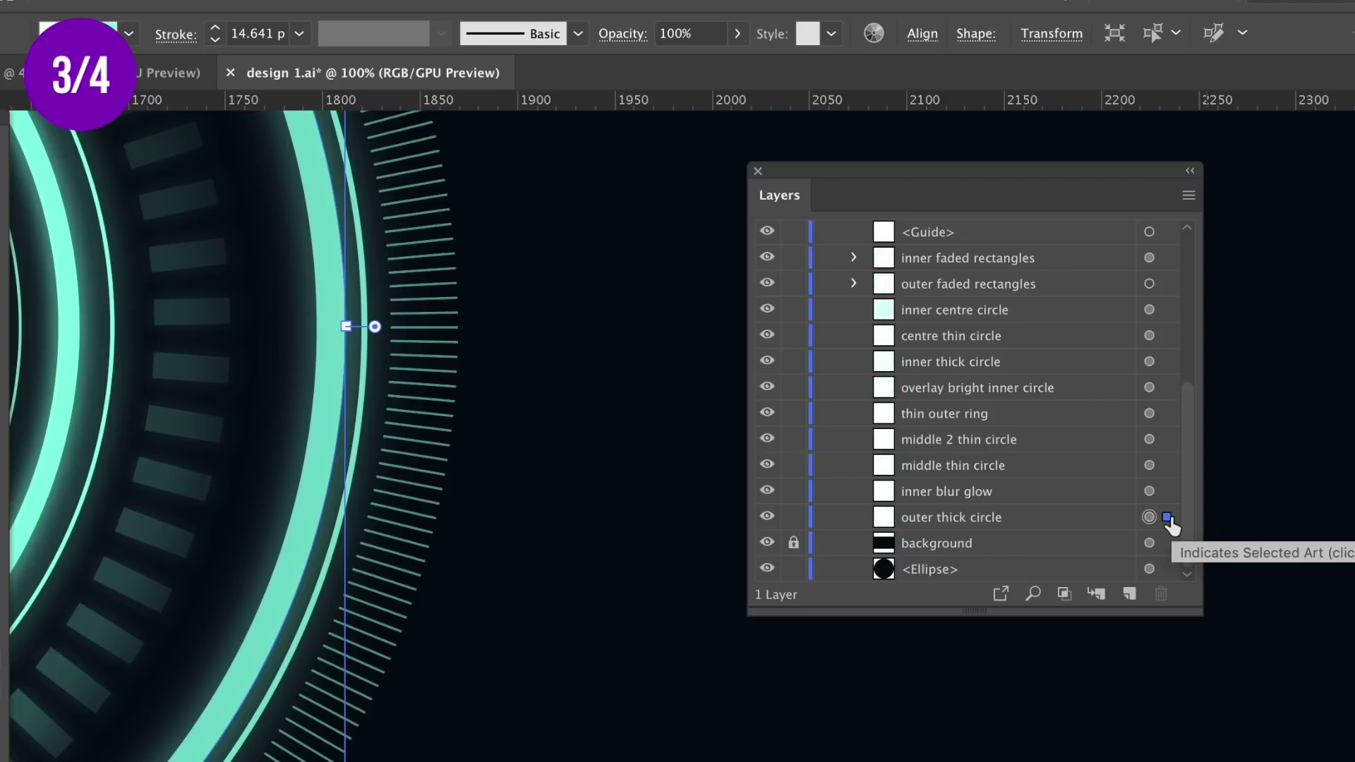
left_click(767, 518)
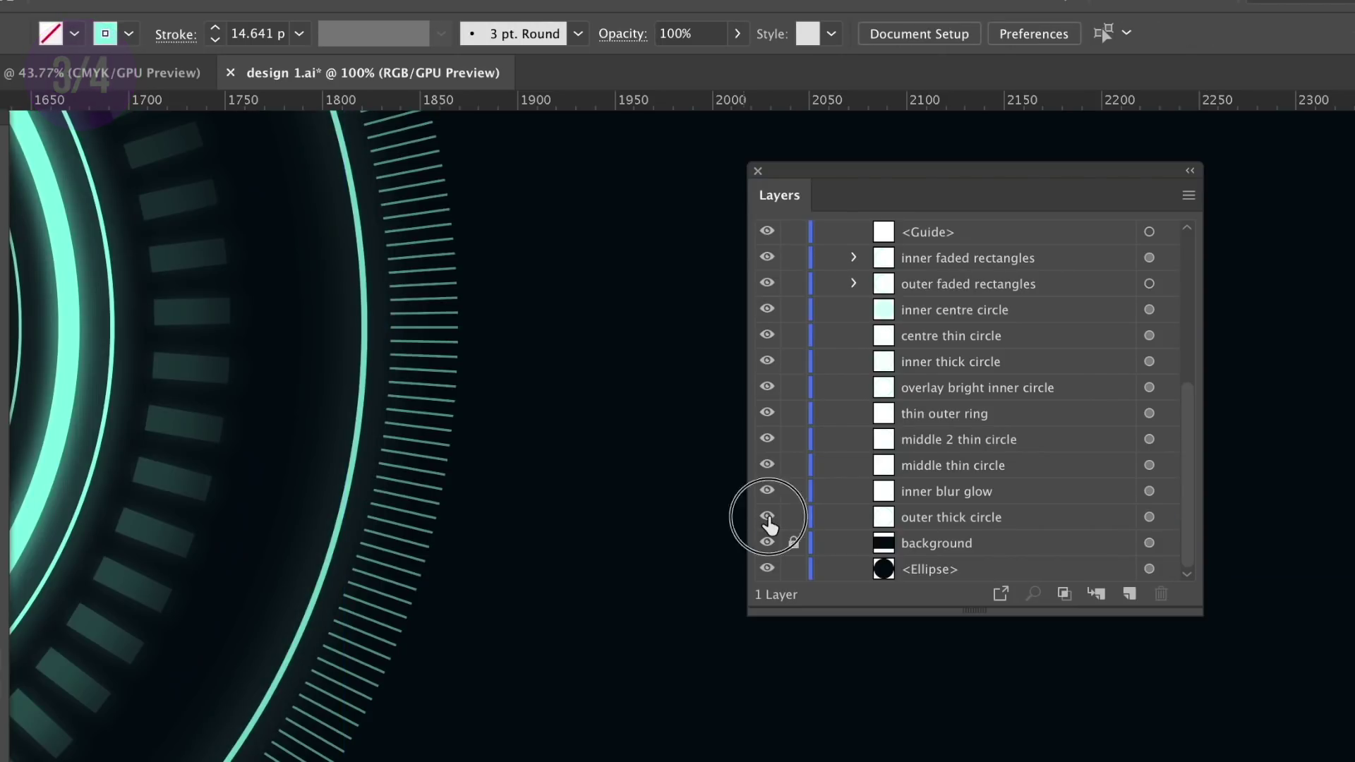
left_click(767, 518)
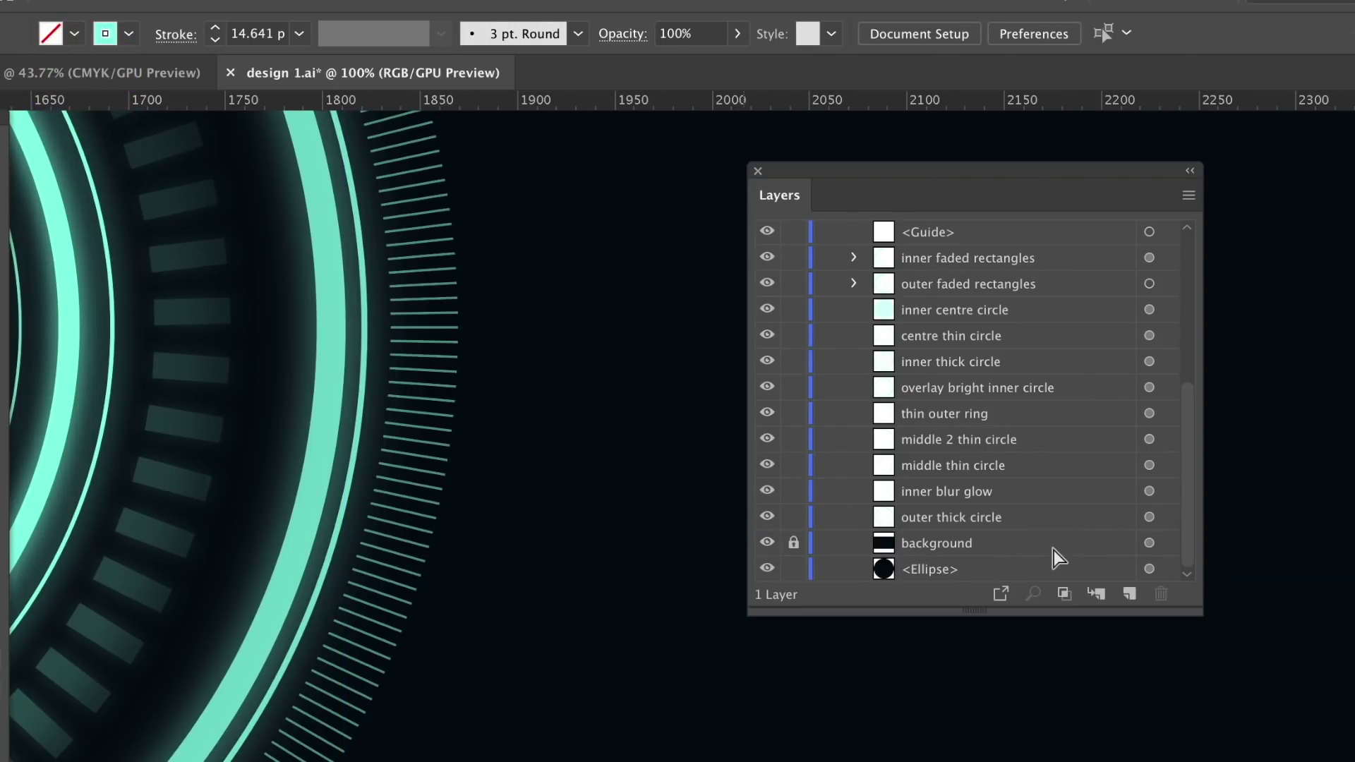
key("ctrl+minus")
key("ctrl+minus")
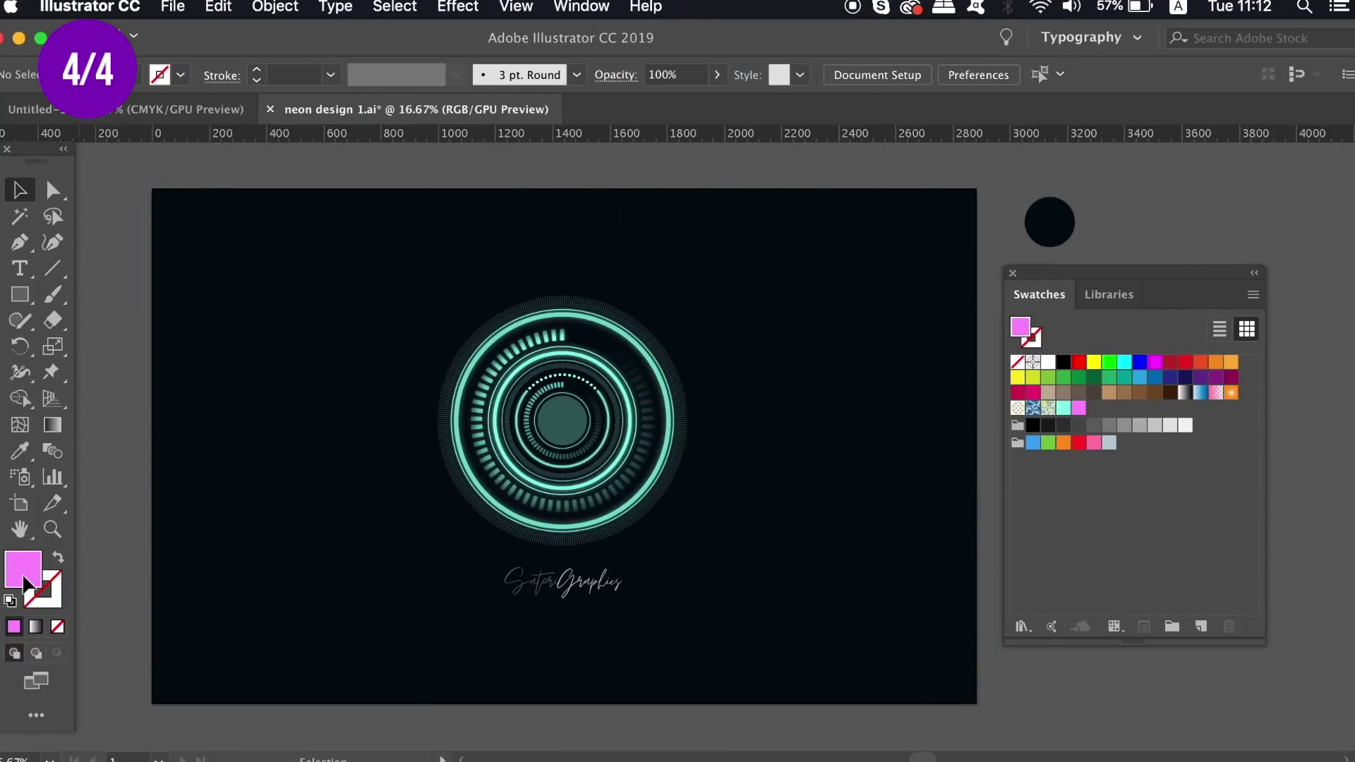
- Set the fill to light blue 97abff, add it as a swatch, and delete the orange gradient swatch
double_click(23, 569)
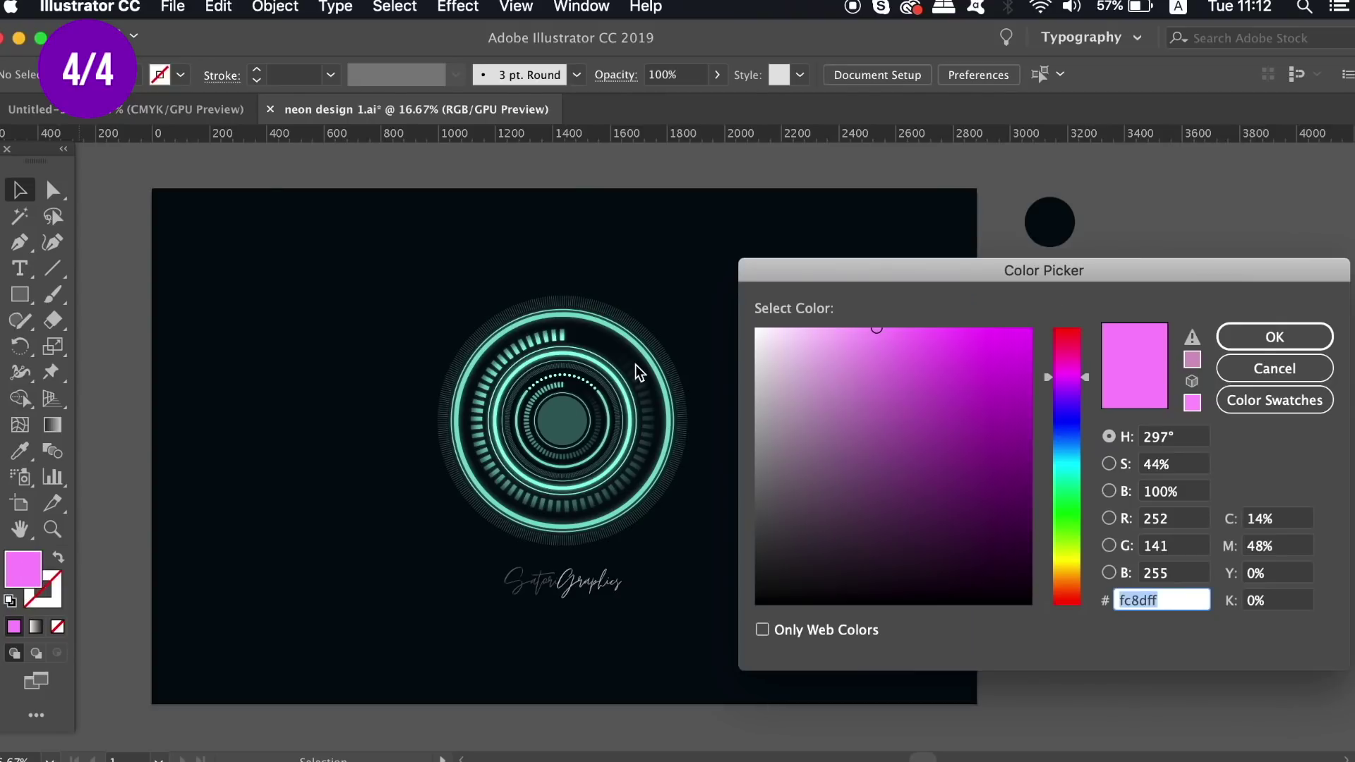
left_click(1067, 430)
left_click(924, 340)
mouse_move(879, 331)
left_mouse_down()
mouse_move(856, 318)
mouse_move(886, 319)
left_mouse_up()
left_click(1275, 337)
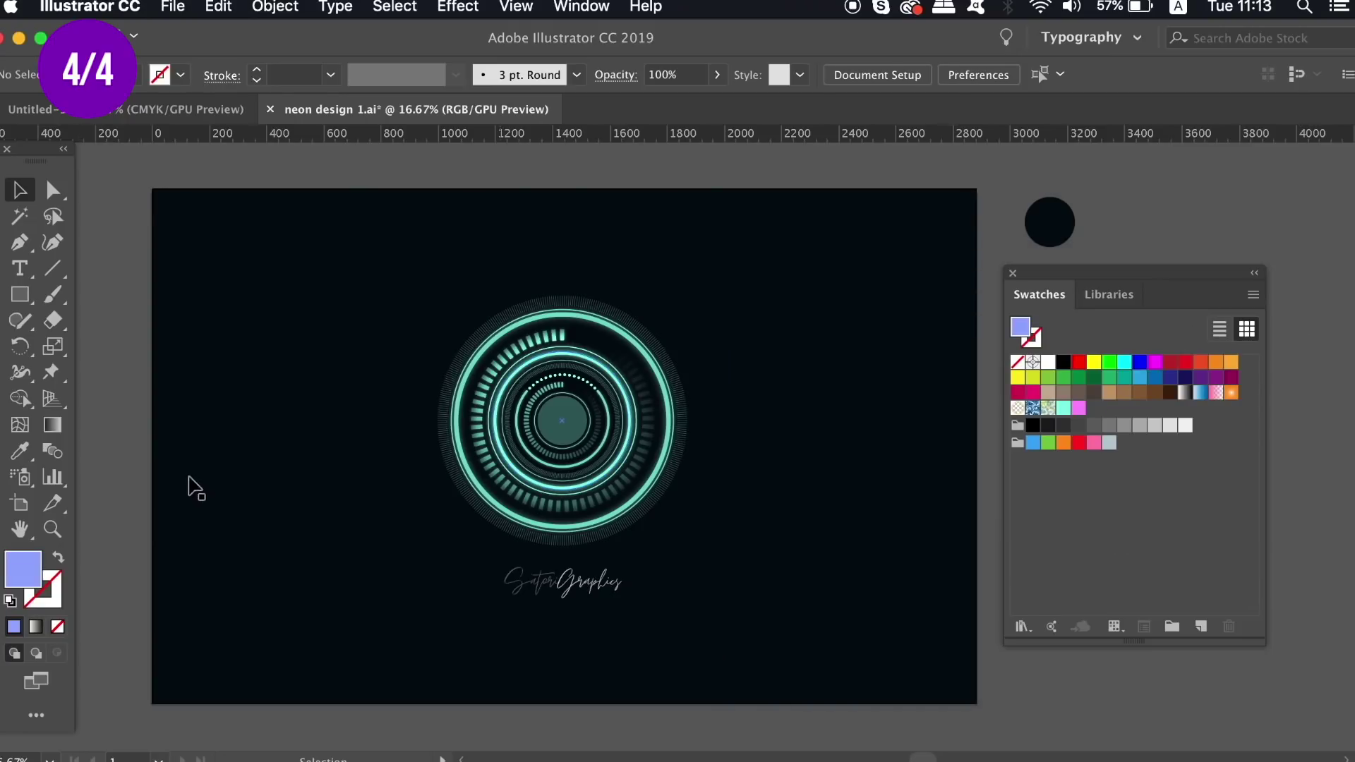
mouse_move(1020, 327)
left_mouse_down()
mouse_move(1095, 425)
mouse_move(1031, 322)
left_mouse_up()
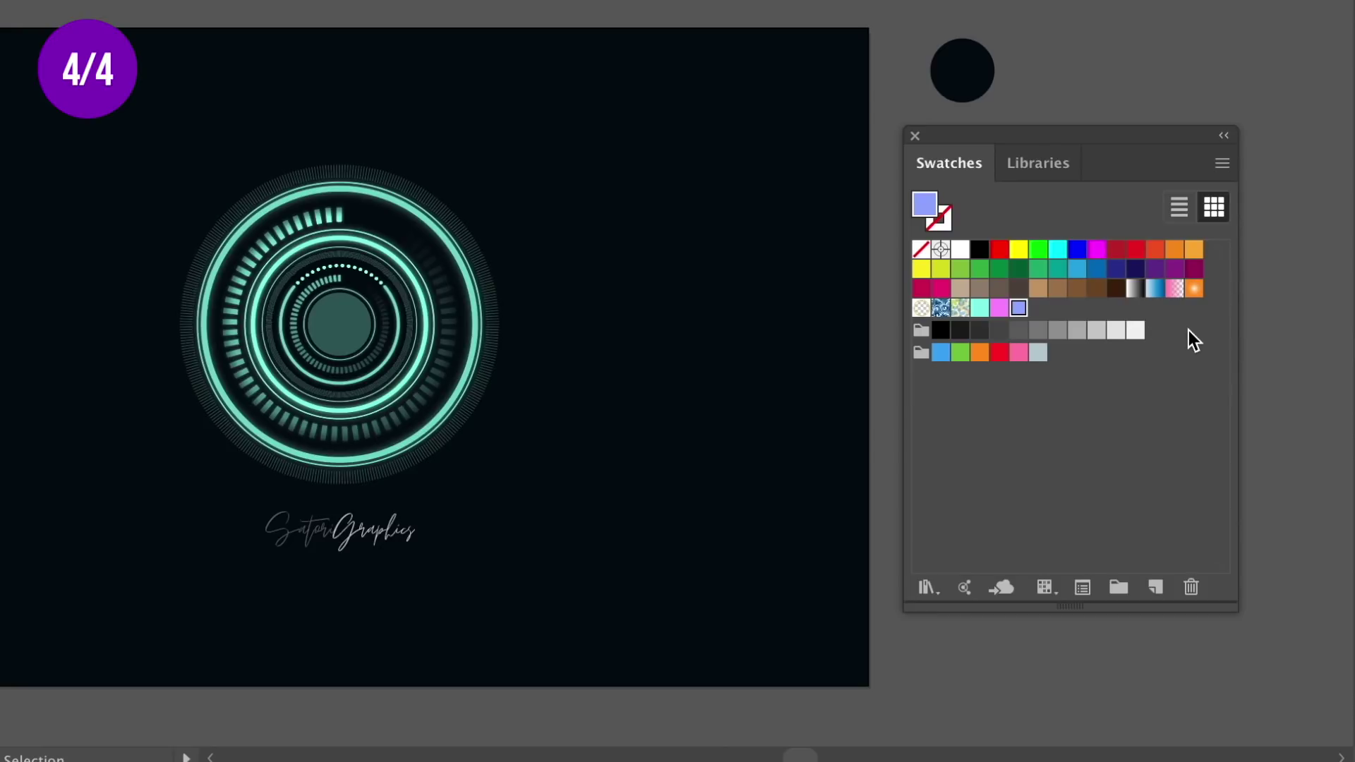
left_click_drag(1194, 288, 1193, 595)
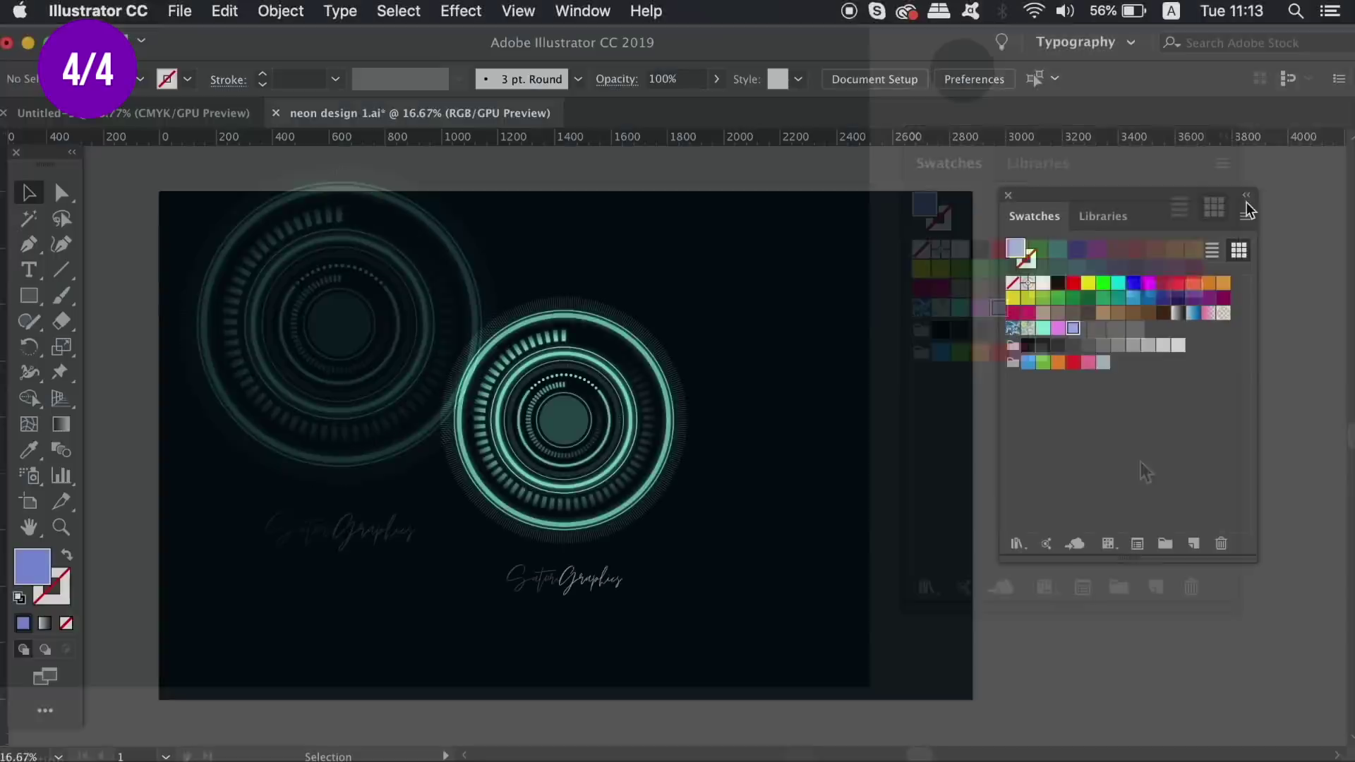
- Bring up the Swatches panel menu to reach the Save Swatch Library as AI command
left_click(1223, 163)
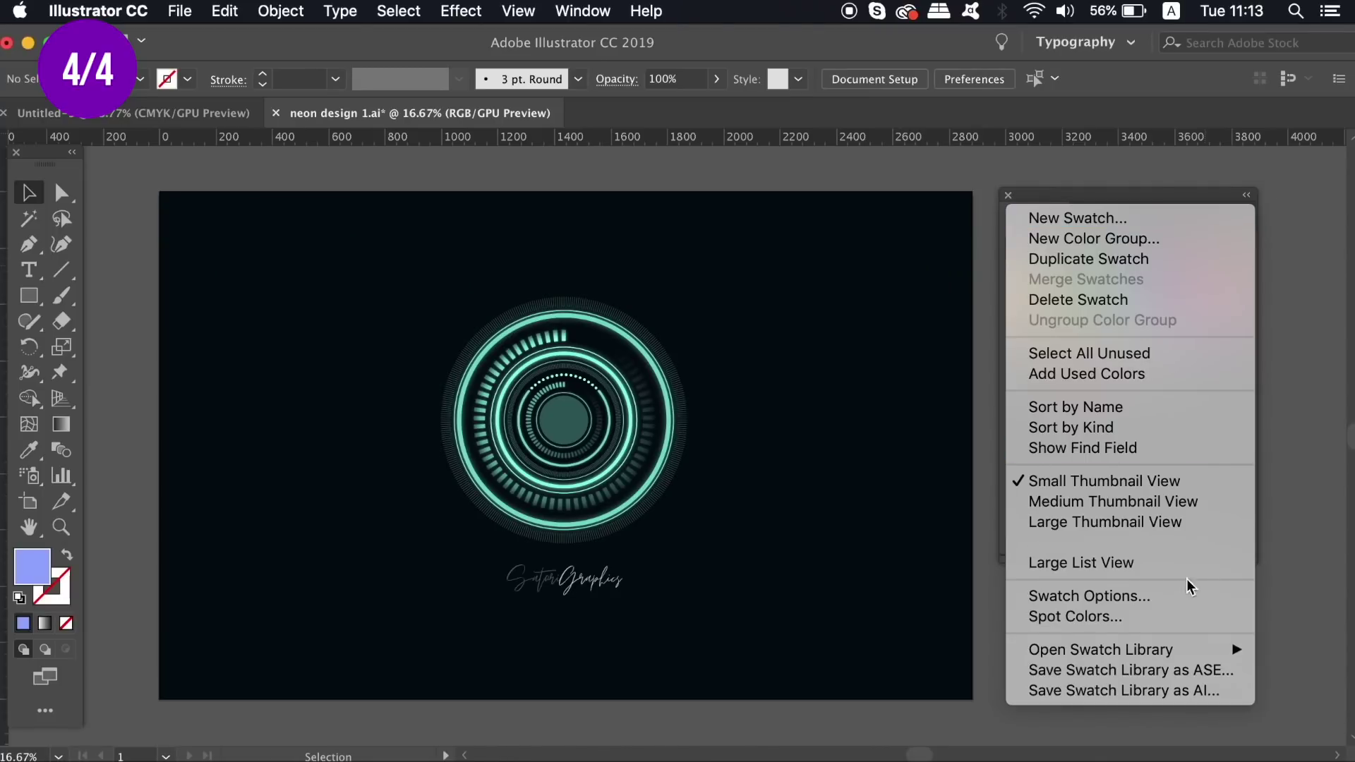